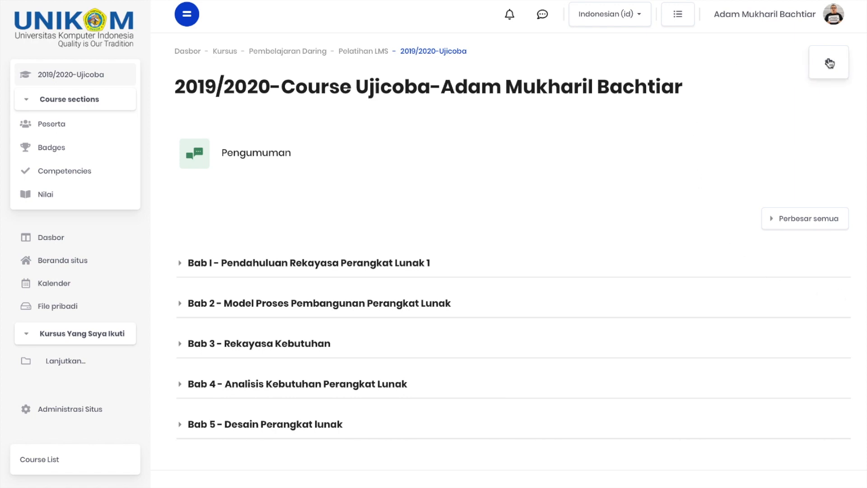
- Turn on editing mode for the course and expand the Bab I - Pendahuluan Rekayasa Perangkat Lunak 1 section
click(829, 63)
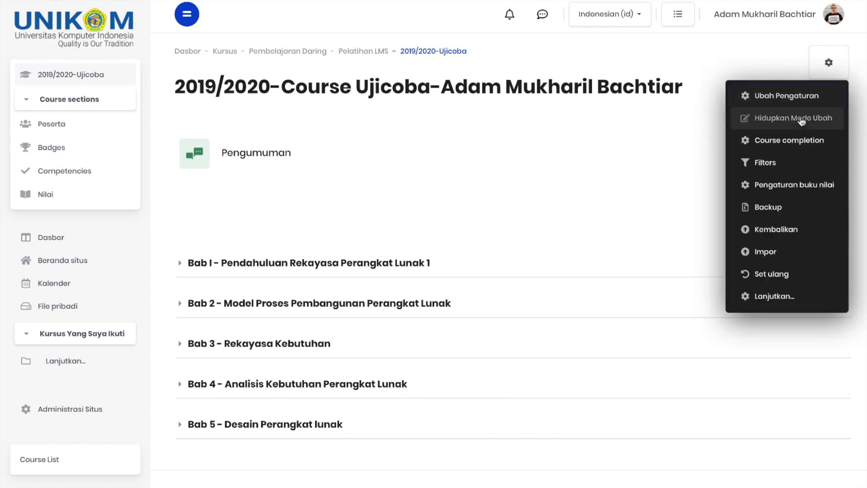
click(799, 119)
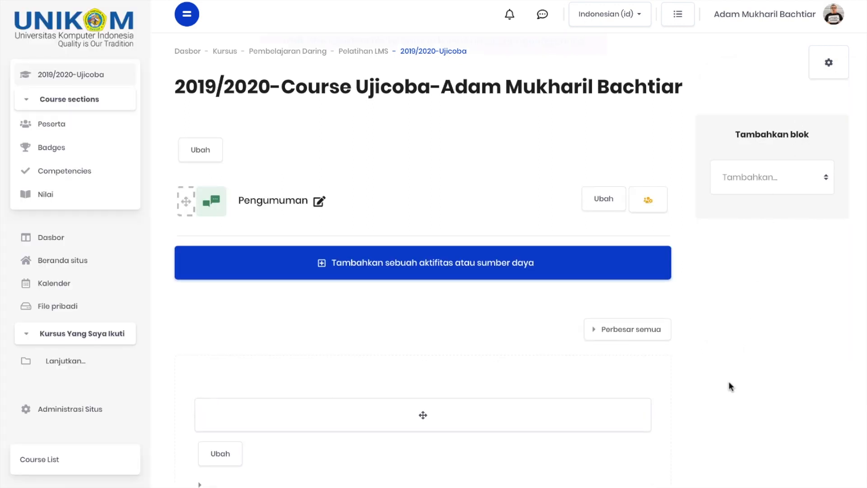
scroll(729, 386, down, 5)
scroll(728, 381, down, 1)
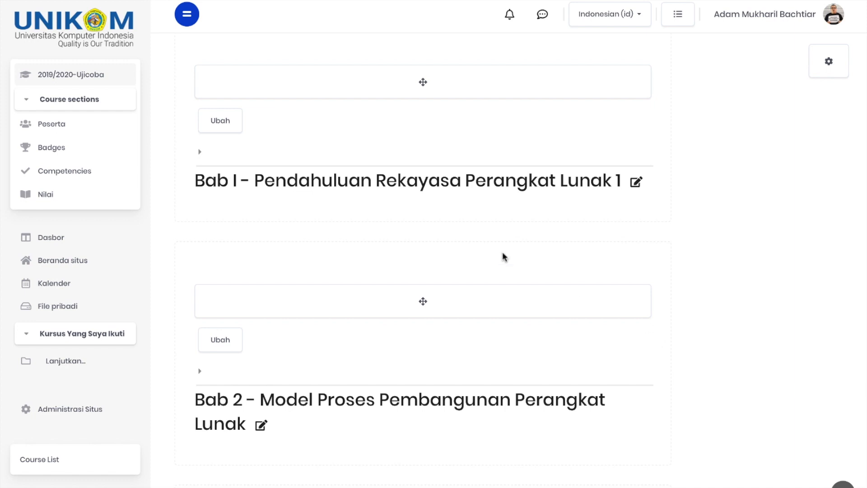
click(200, 155)
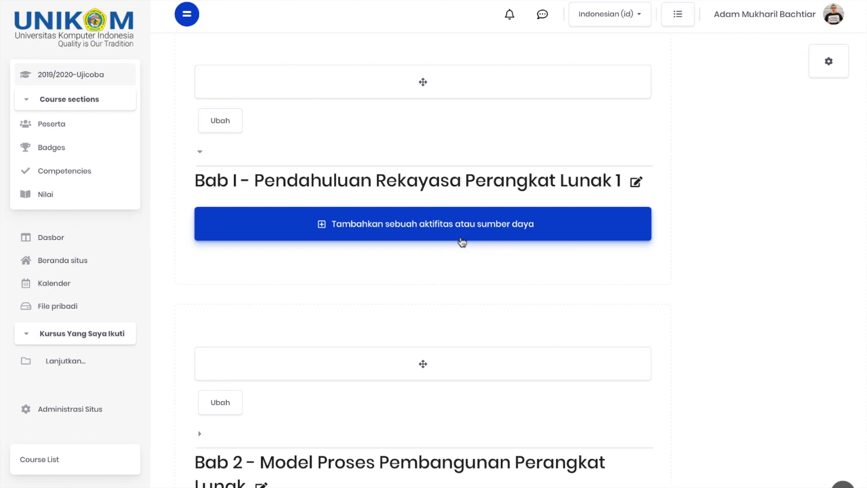
- Add a new File resource to the Bab I - Pendahuluan Rekayasa Perangkat Lunak 1 section
click(462, 241)
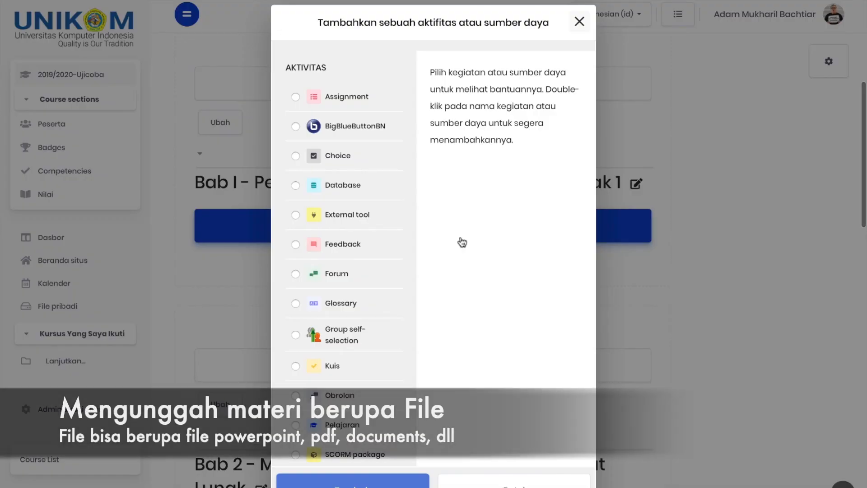
scroll(332, 243, down, 9)
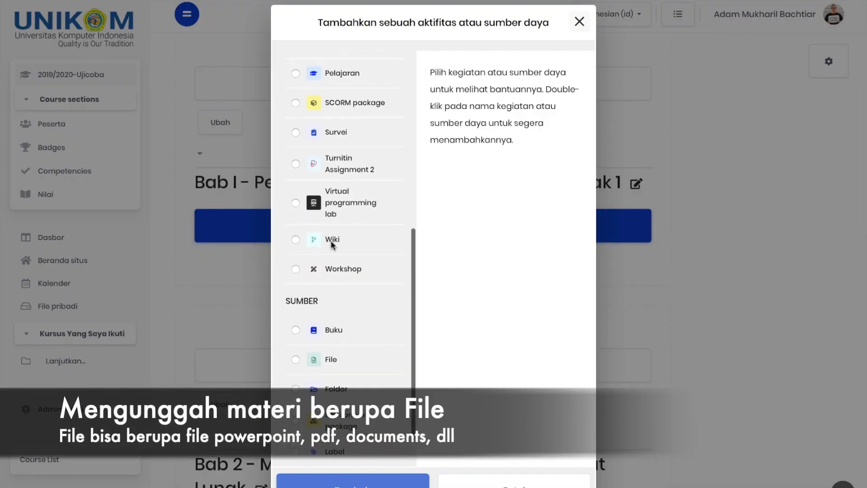
scroll(331, 246, down, 2)
click(320, 232)
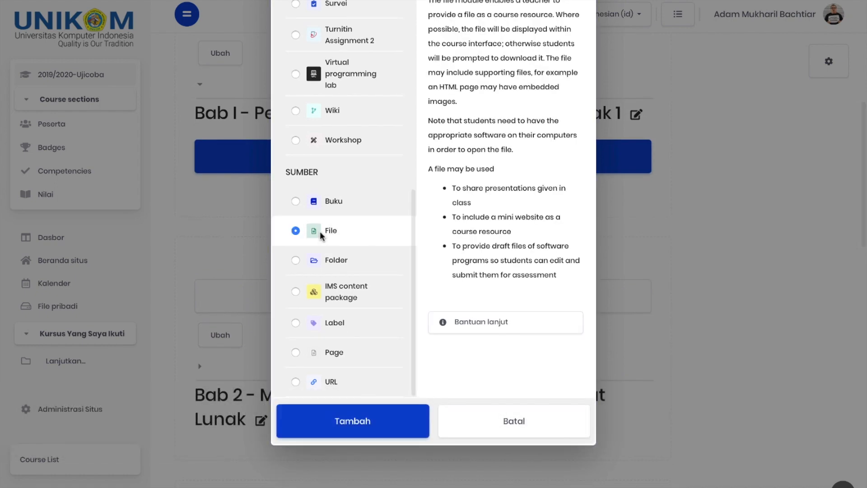
click(377, 424)
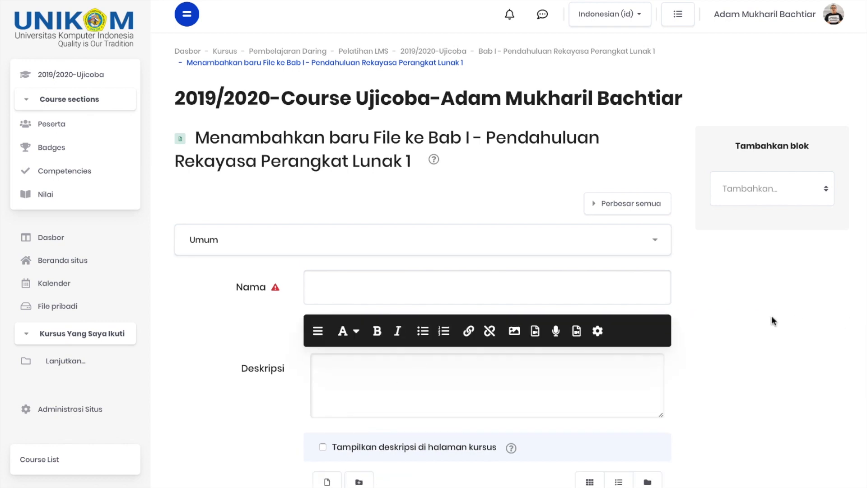
- Name the file resource "Pendahuluan Pembangunan Perangkat Lunak 1"
scroll(772, 320, down, 2)
scroll(772, 321, down, 1)
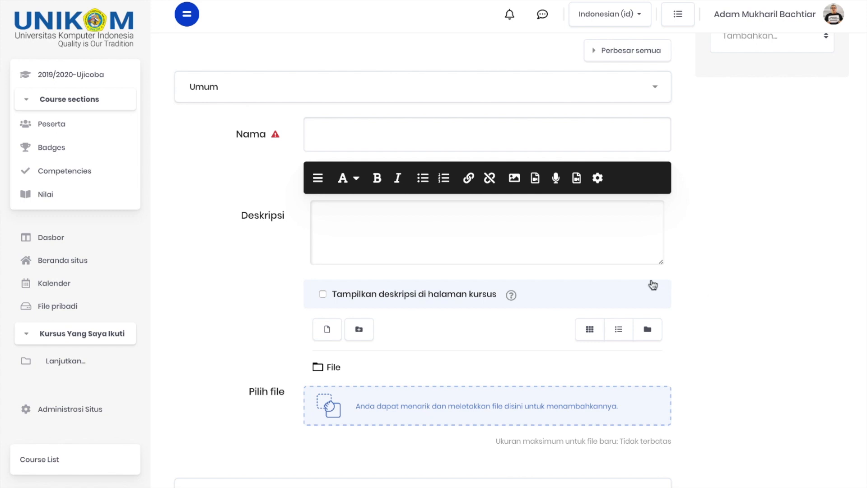
click(404, 142)
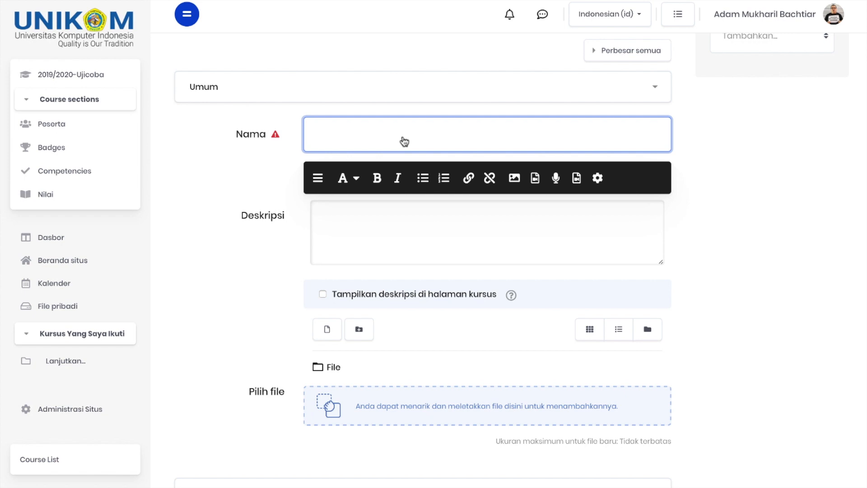
text(Pendahuluan Per)
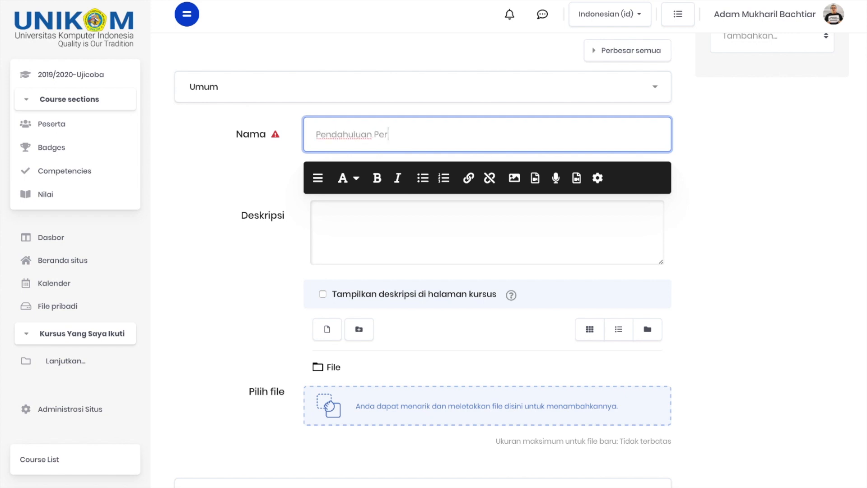
key(BackSpace)
text(mbangunan Perang)
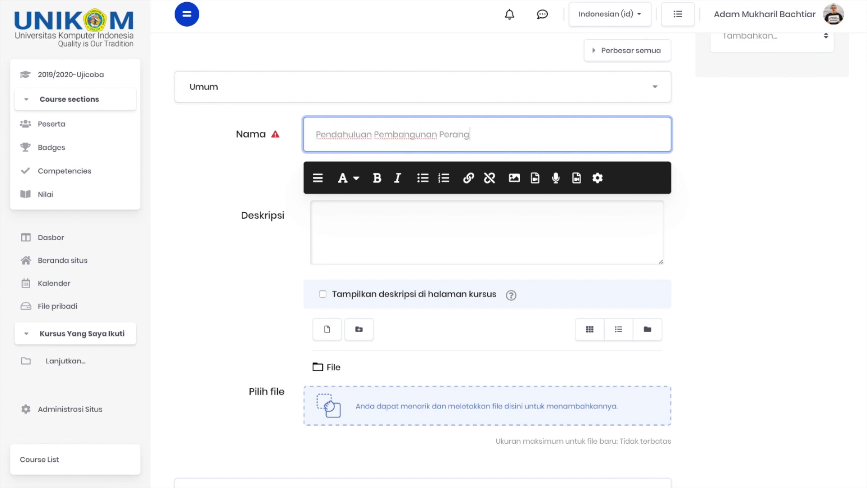
text(kat Lunak 1)
- Start inserting an image into the resource's Deskripsi and open the file picker for it
click(401, 234)
scroll(401, 234, down, 1)
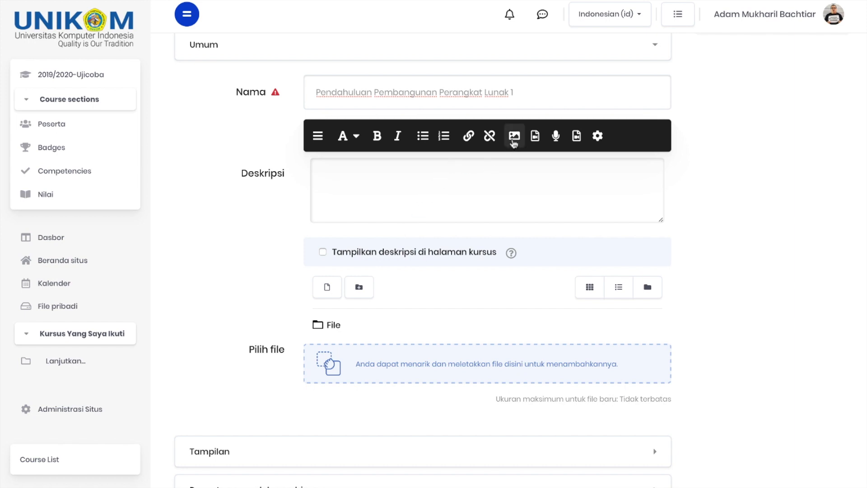
click(514, 144)
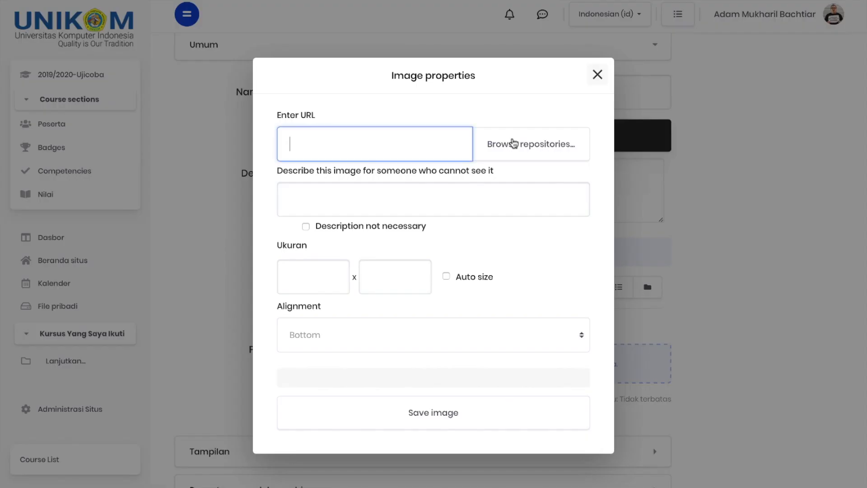
click(507, 144)
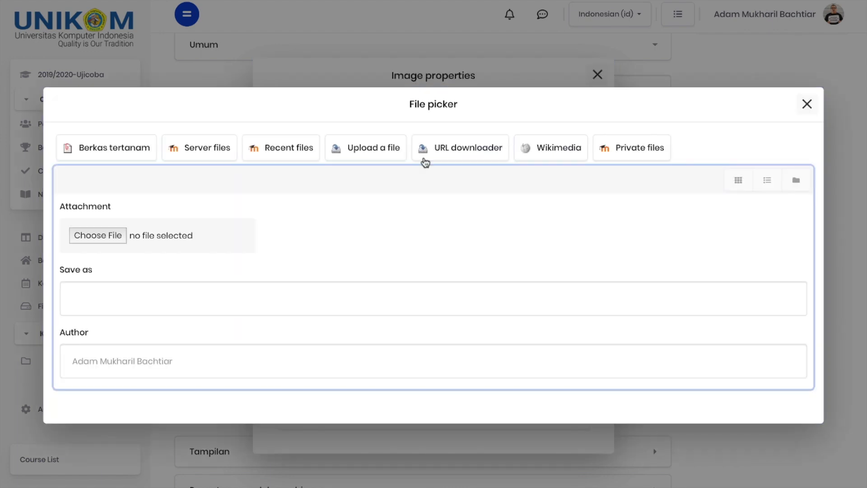
- Upload BAB 1 - Pengantar RPL.jpg from the Rekayasa Perangkat Lunak 1 folder on Google Drive as the description image
click(113, 239)
click(264, 233)
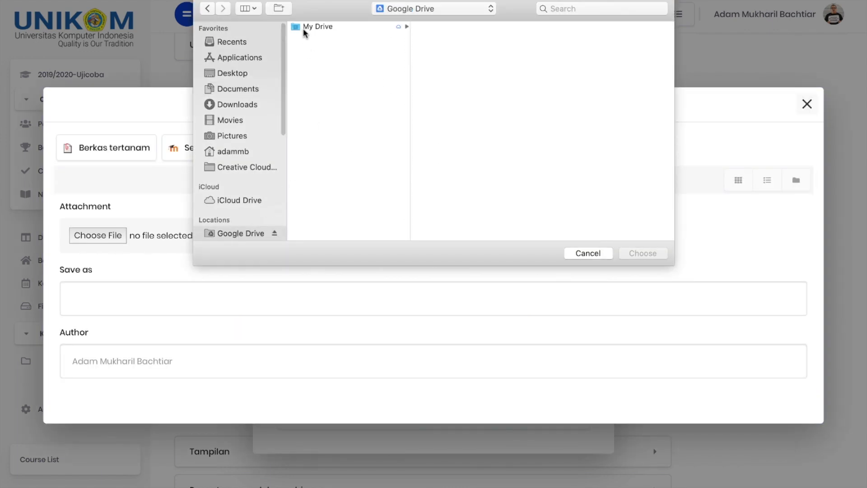
click(305, 28)
scroll(465, 162, down, 6)
click(464, 173)
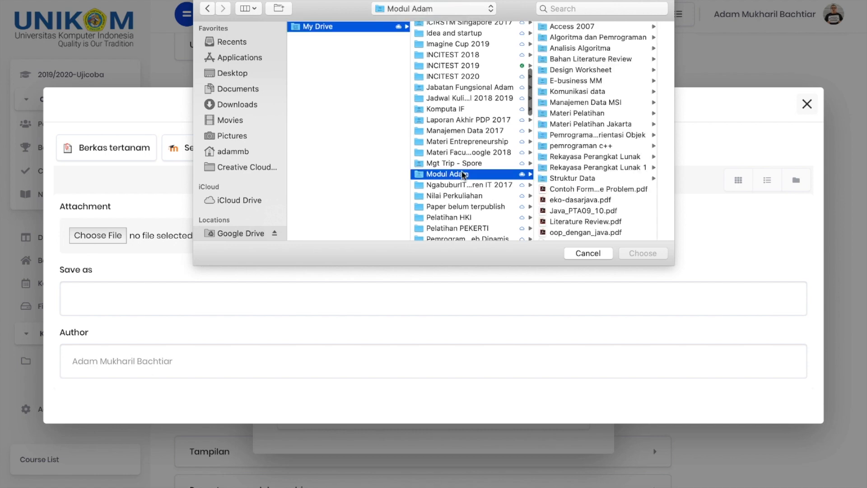
click(597, 166)
click(609, 48)
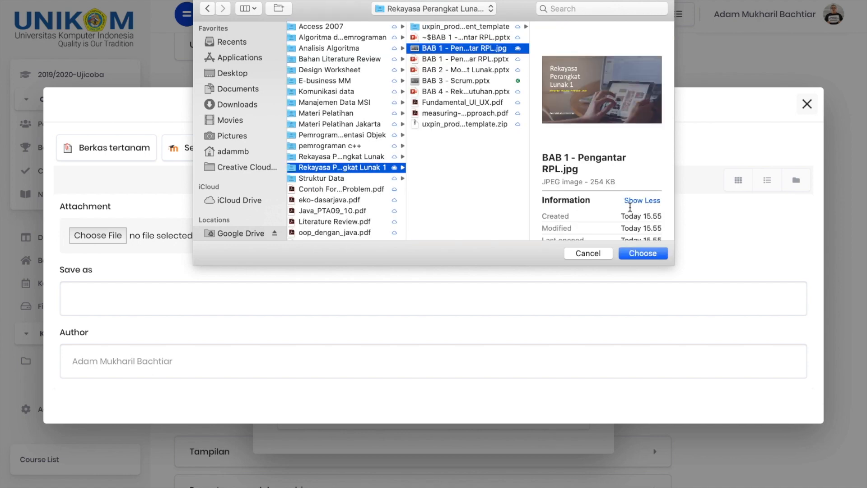
click(643, 252)
scroll(402, 323, down, 3)
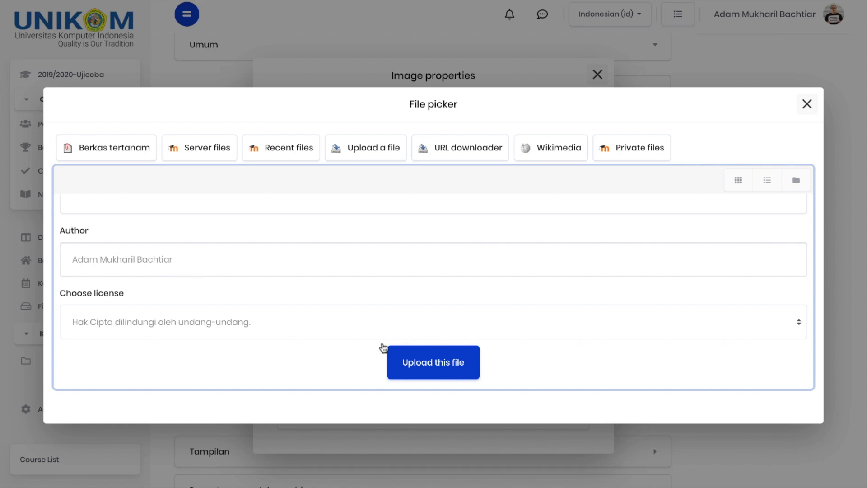
click(435, 367)
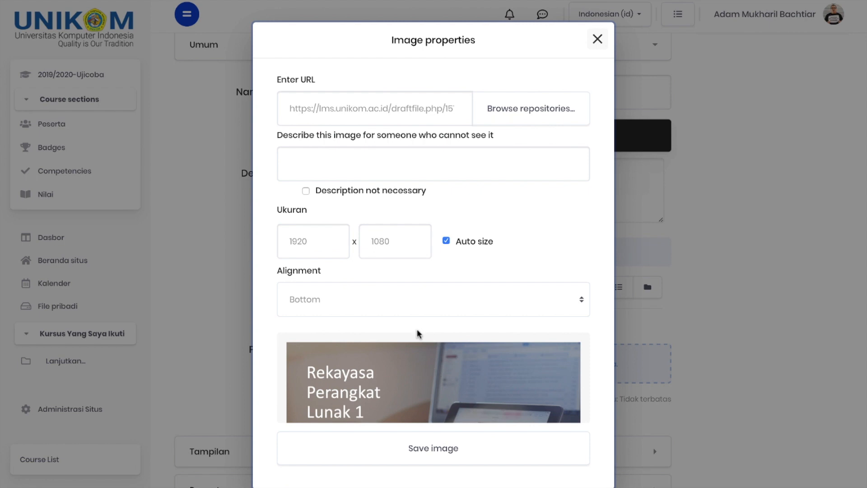
- Describe the image as "Sampul Materi Pendahuluan Perangkat Lunak" and save it into the description
scroll(416, 348, down, 1)
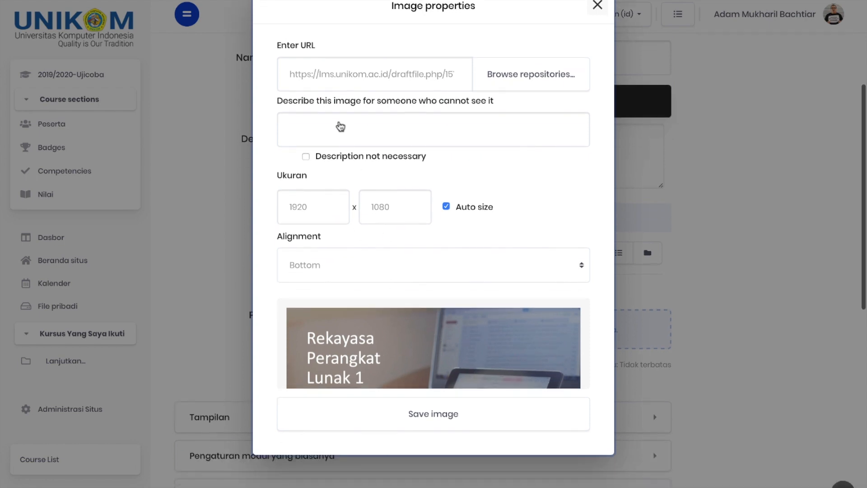
click(340, 136)
text(Sa)
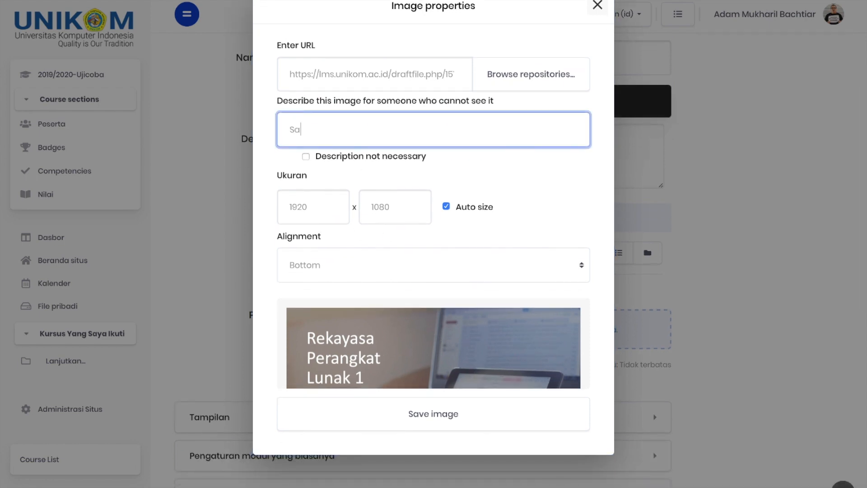
text(mpul Materi Pendahuluan Perangkat Lunak)
scroll(437, 253, down, 2)
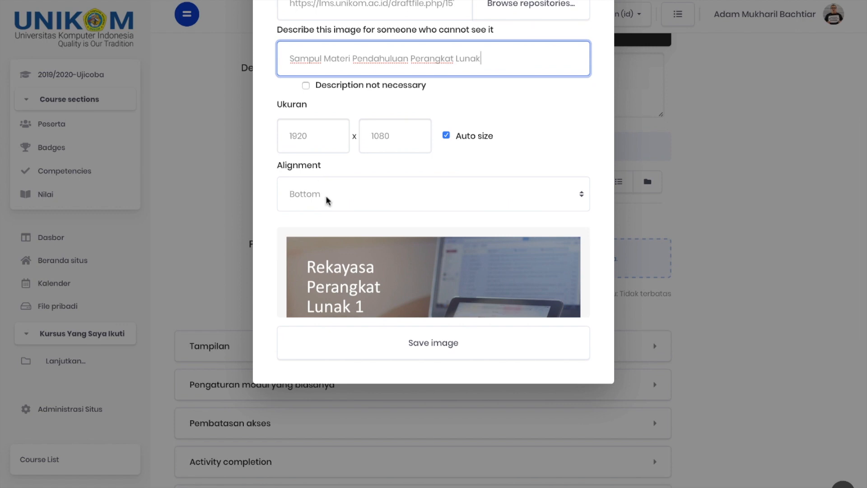
click(337, 302)
click(348, 290)
scroll(462, 417, down, 2)
click(450, 452)
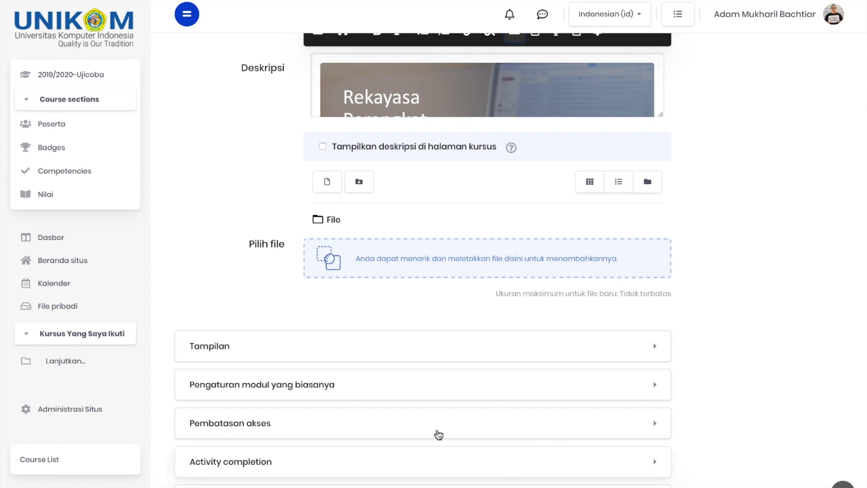
- Add "Slide ini berisi materi tentang pendahuluan perangkat lunak." below the description's image and enable Tampilkan deskripsi di halaman kursus
scroll(619, 107, down, 1)
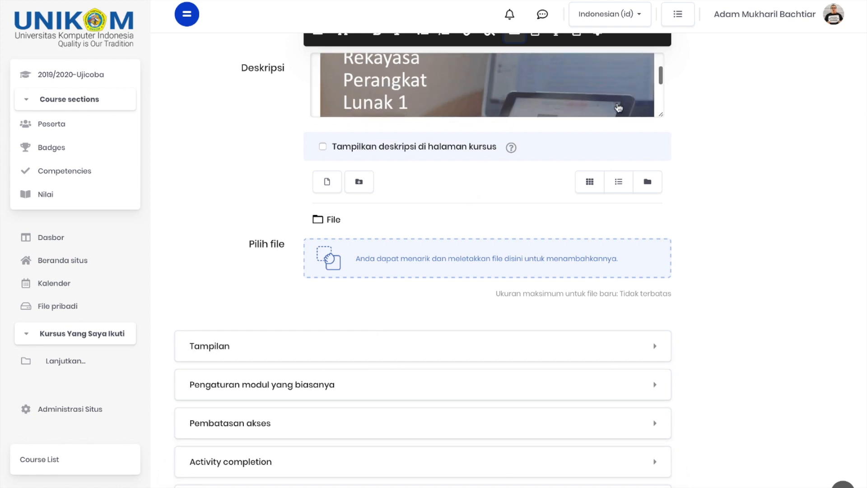
scroll(618, 107, down, 3)
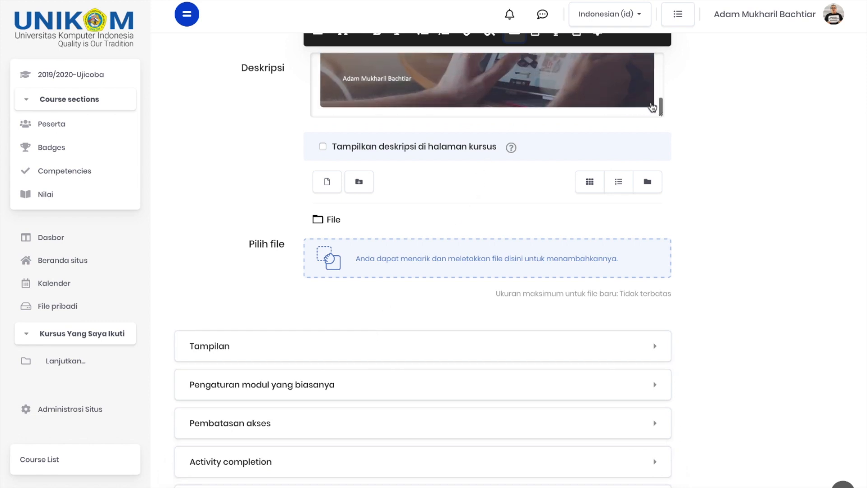
click(651, 108)
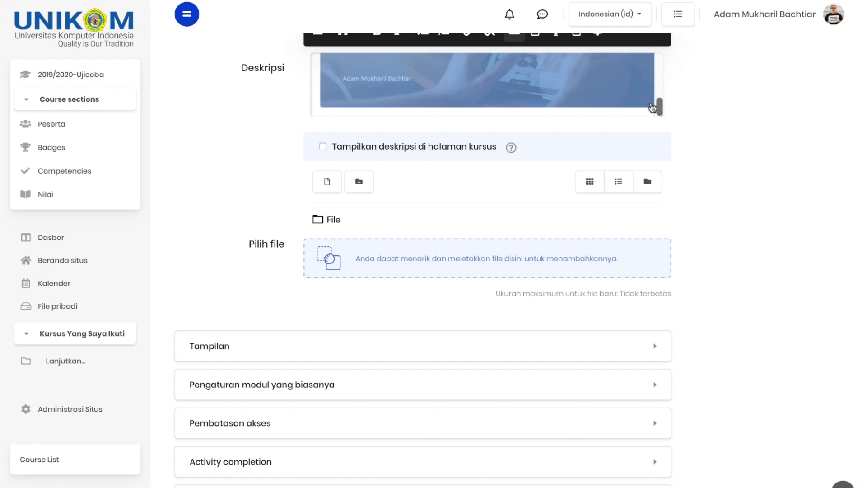
key(Right)
key(Return)
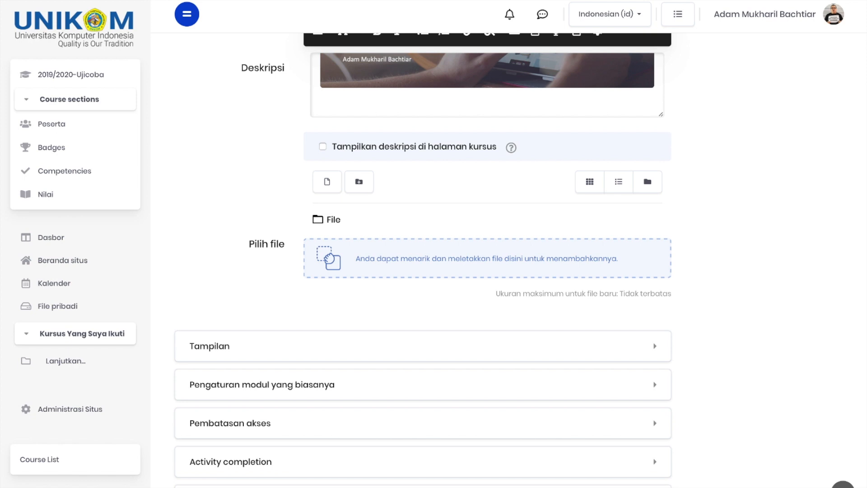
text(Slide ini berisi materi tentang pendah)
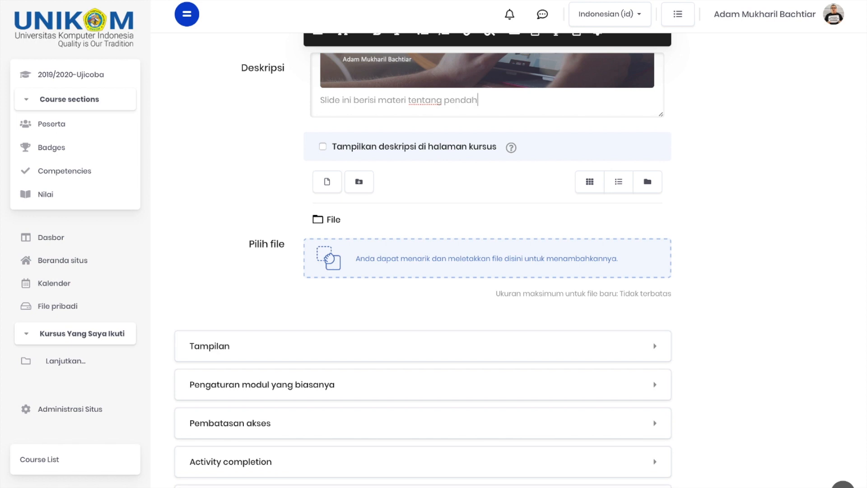
text(uluan perangkat lunak.)
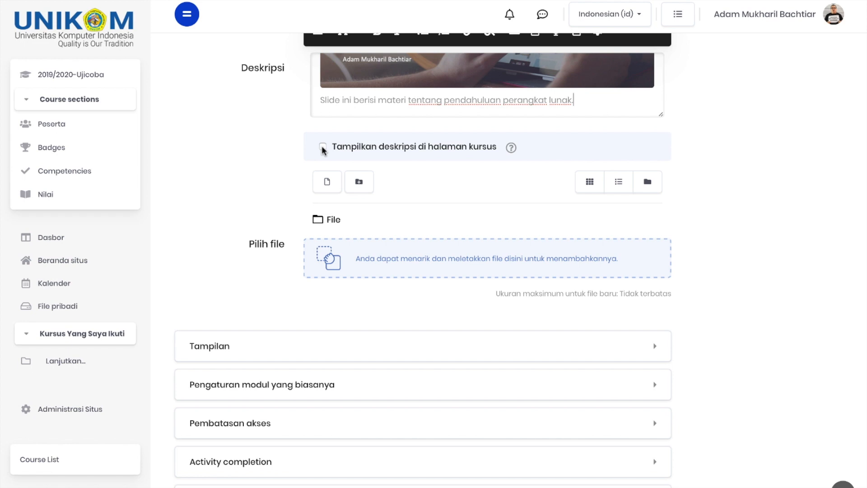
click(322, 147)
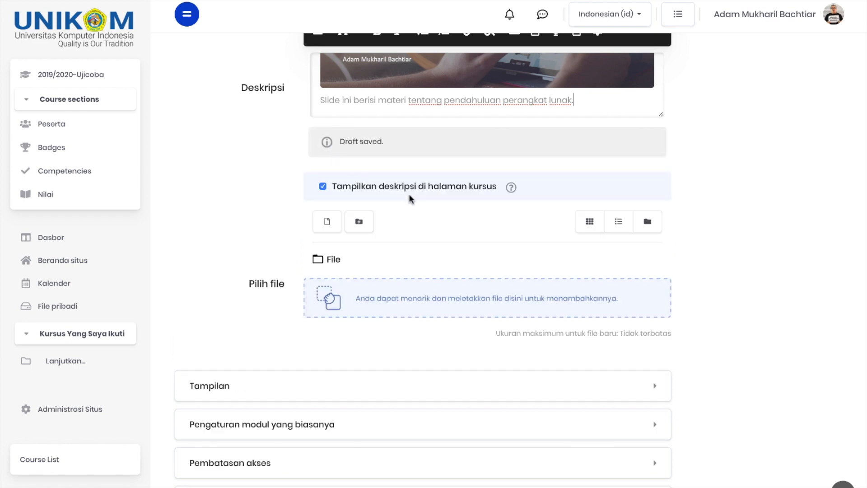
scroll(434, 210, down, 2)
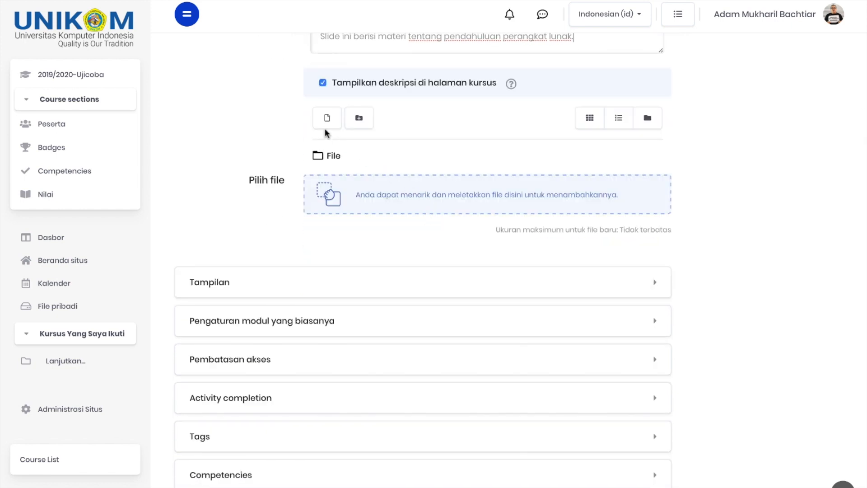
click(327, 119)
click(271, 152)
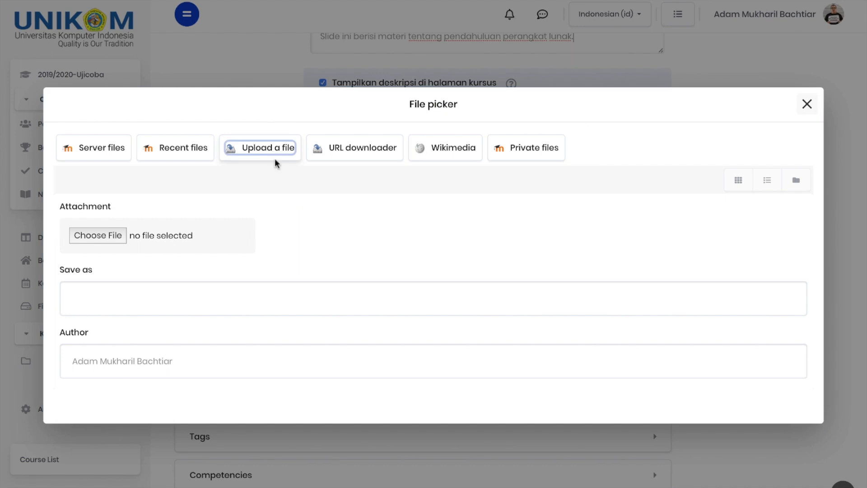
click(96, 235)
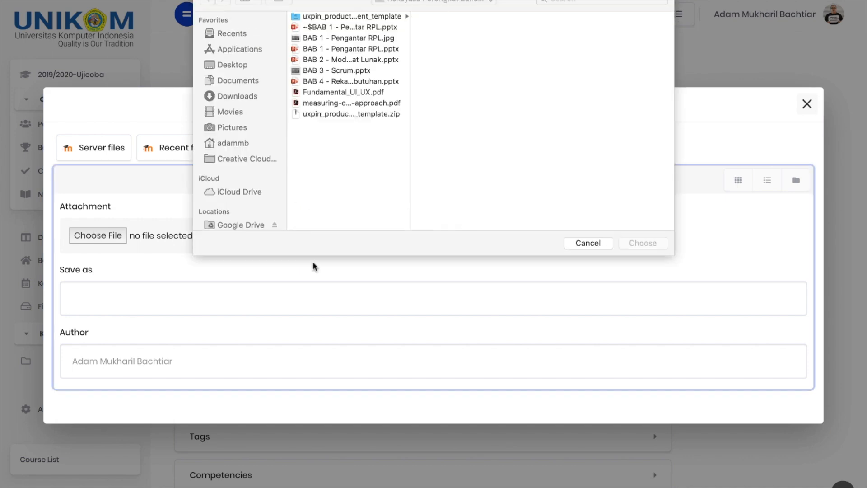
double_click(365, 59)
scroll(401, 269, down, 3)
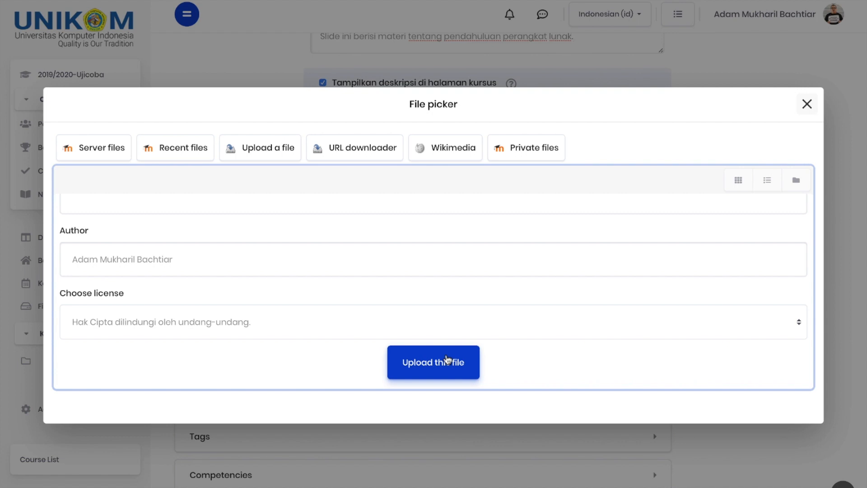
click(447, 361)
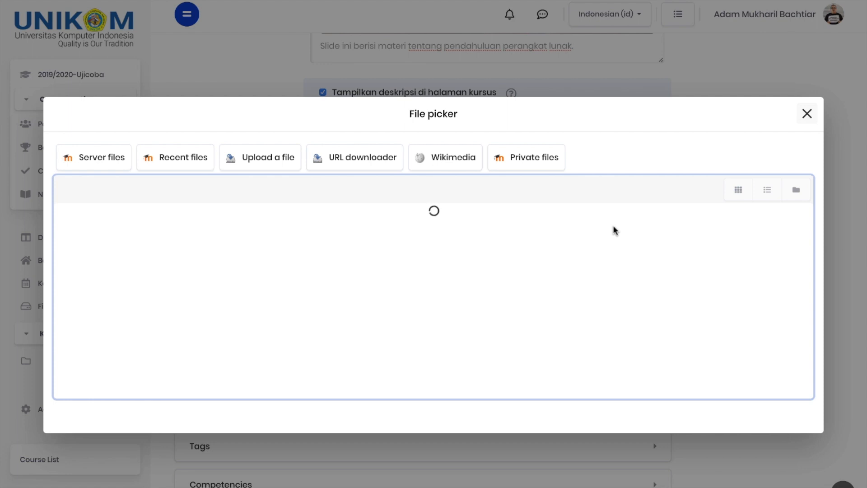
click(807, 113)
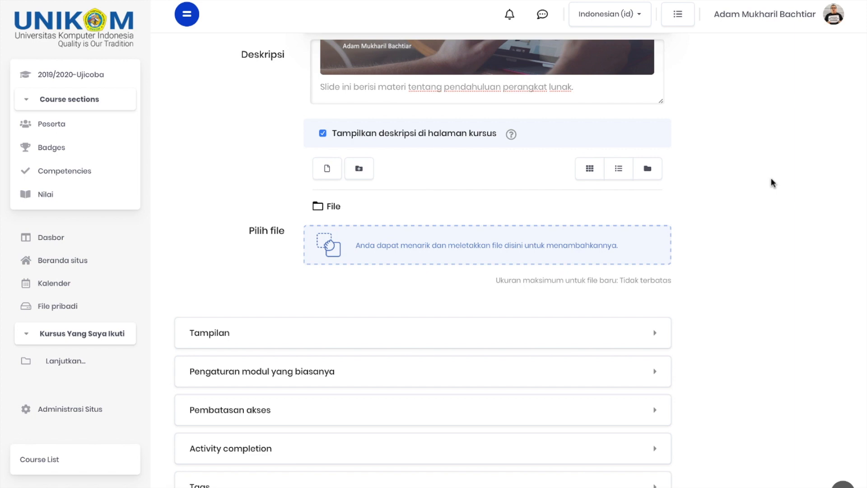
- Upload Fundamental_UI_UX.pdf from the Rekayasa Perangkat Lunak folder as the resource's file
click(327, 171)
click(103, 235)
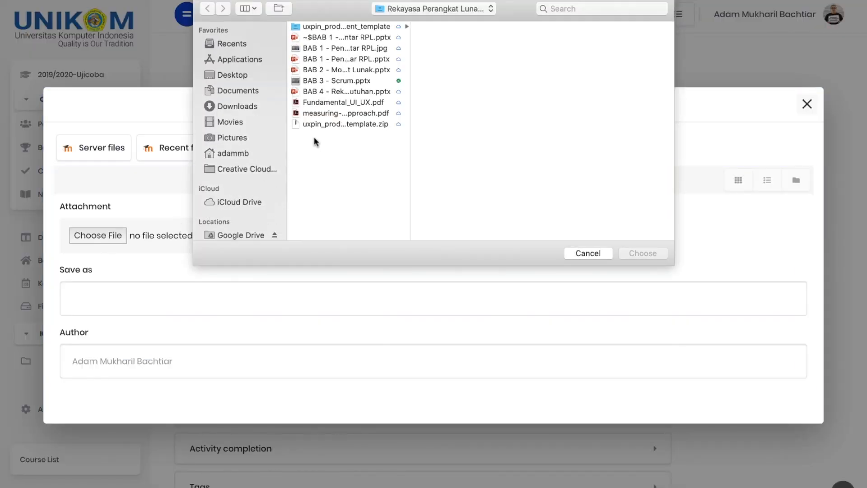
click(337, 102)
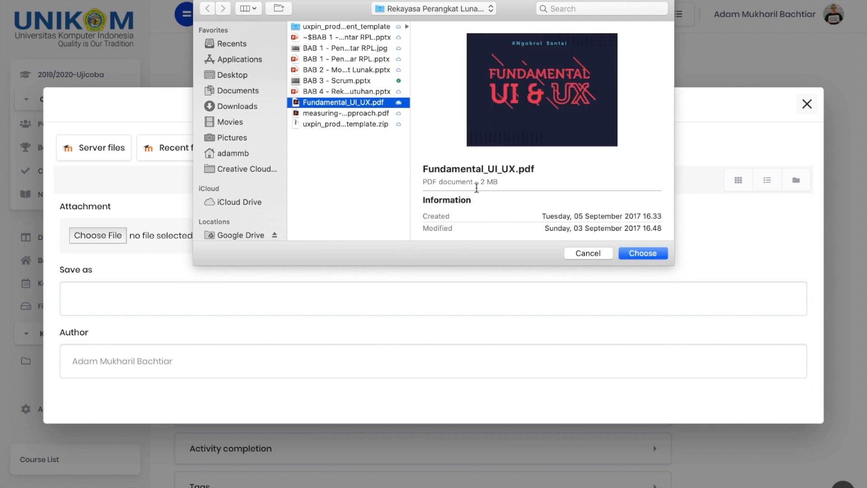
click(657, 253)
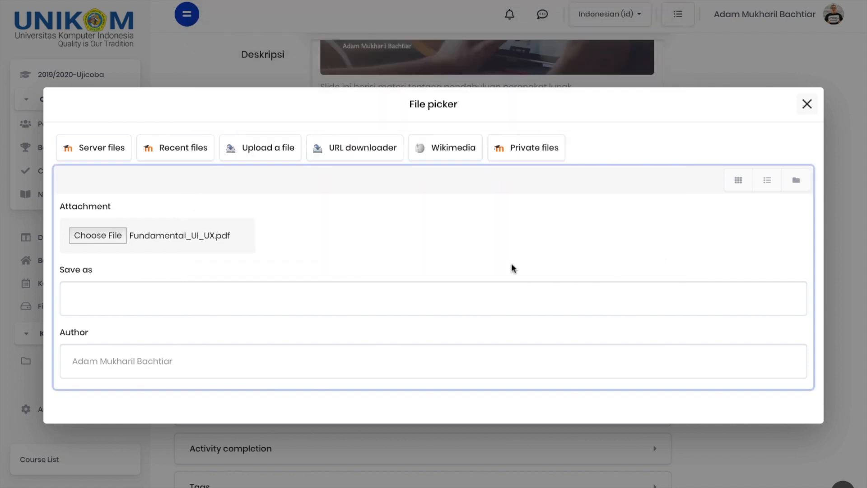
scroll(487, 257, down, 4)
click(445, 344)
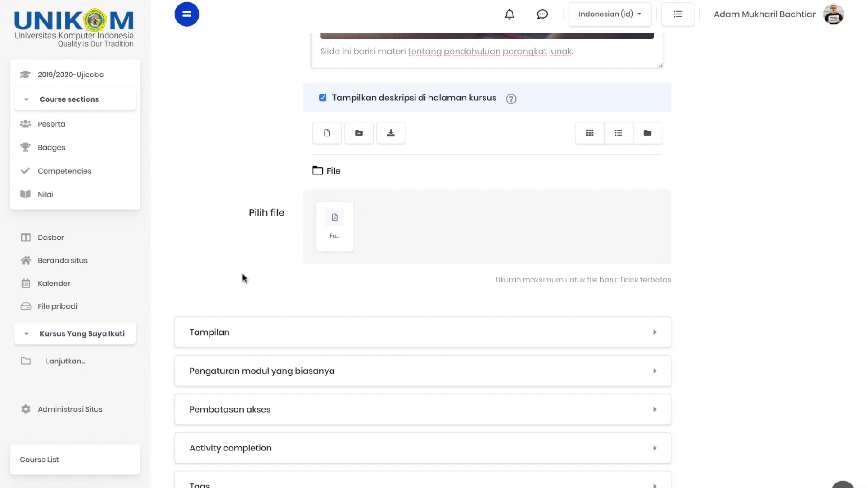
- Set the resource's Tampilan options to show the file's size, type and upload/modified date
scroll(243, 275, down, 3)
scroll(243, 274, down, 1)
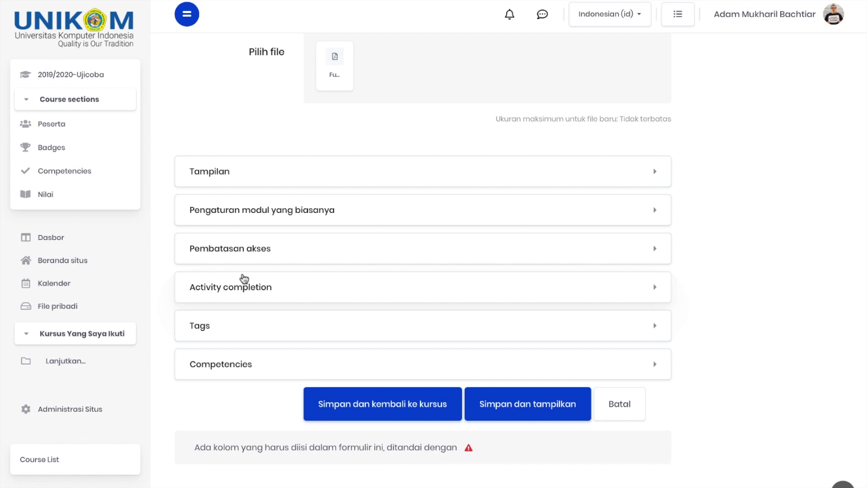
click(268, 171)
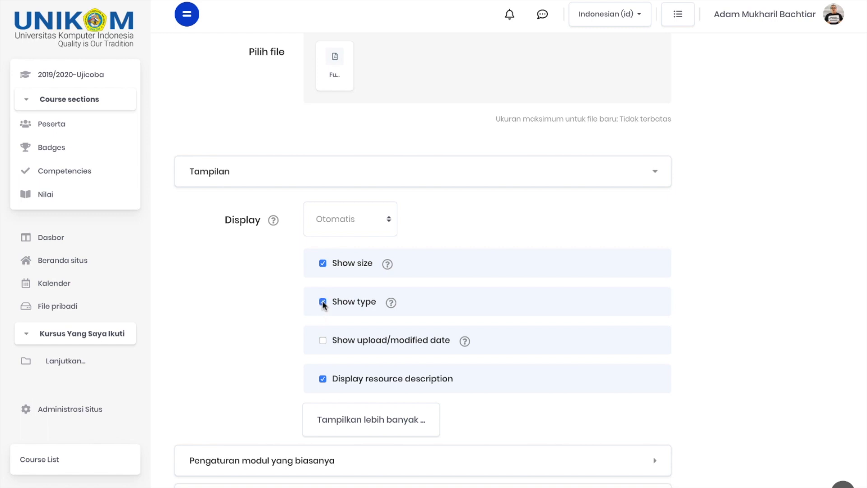
click(324, 342)
scroll(402, 340, down, 2)
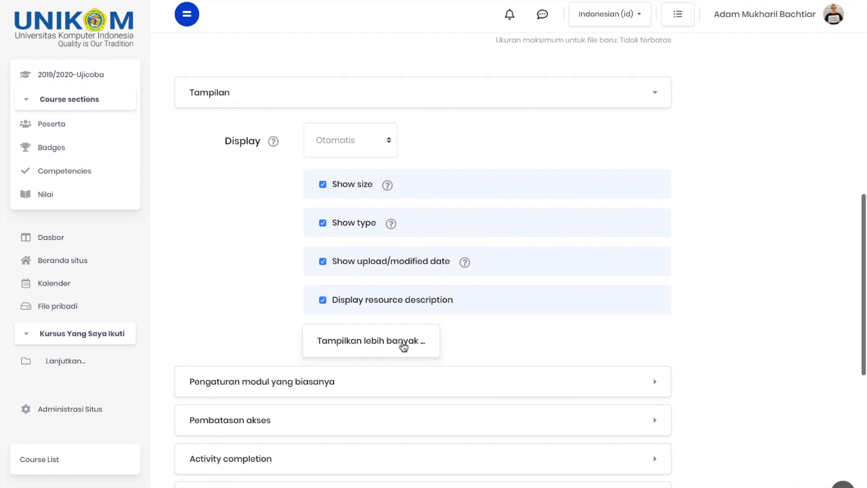
- Set Completion tracking to "Show activity as complete when conditions are met" with student viewing required, and save the resource back to the course
scroll(404, 346, down, 1)
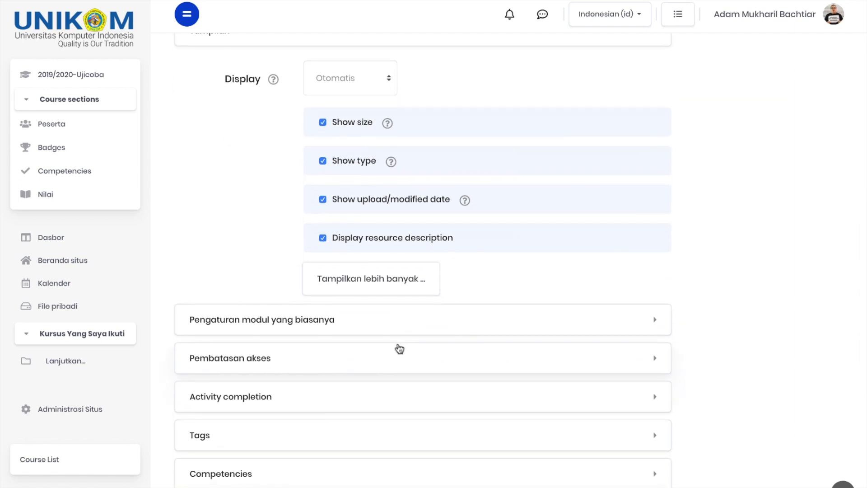
scroll(333, 380, down, 1)
click(286, 330)
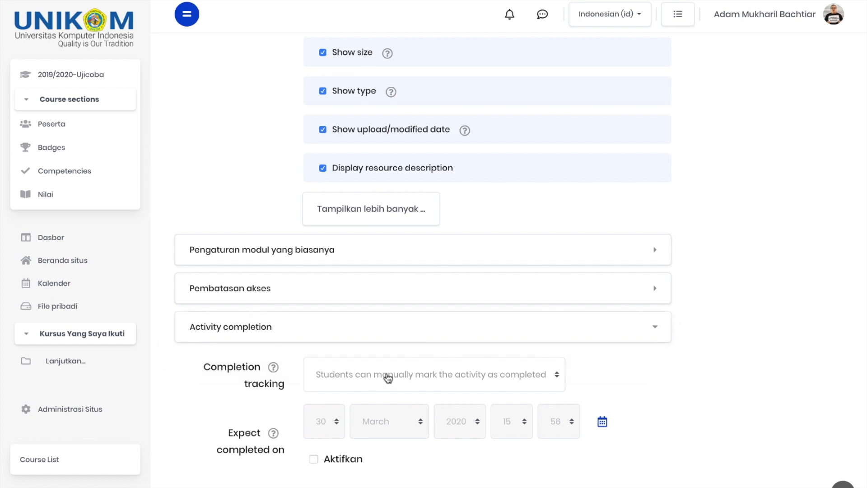
scroll(389, 377, down, 1)
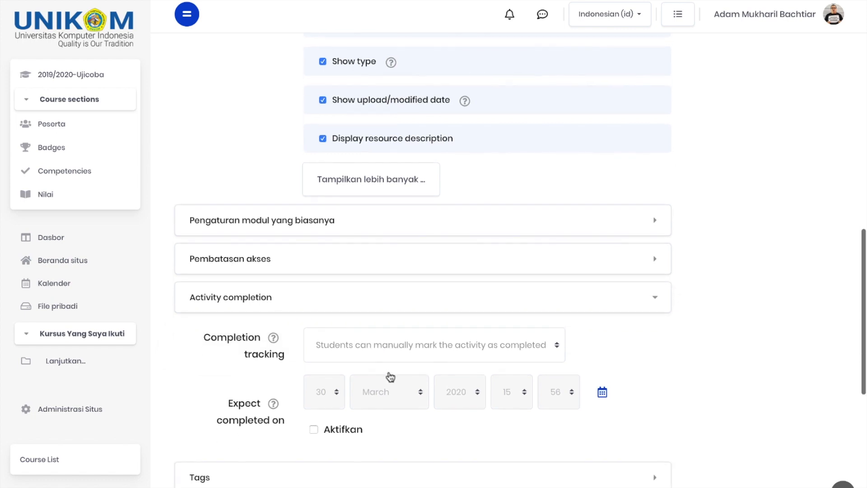
click(407, 344)
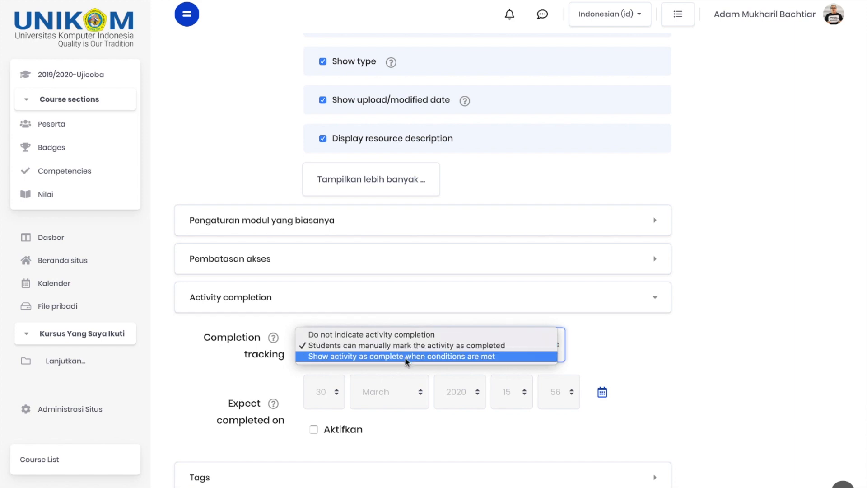
click(404, 356)
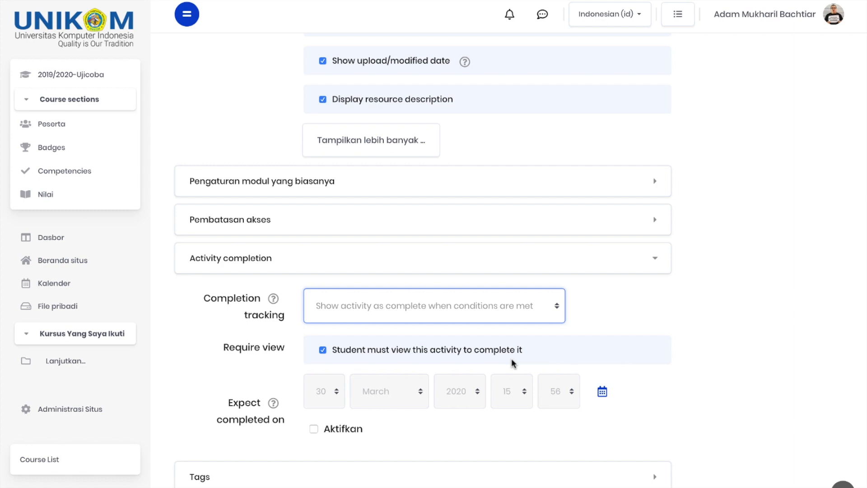
scroll(512, 362, down, 4)
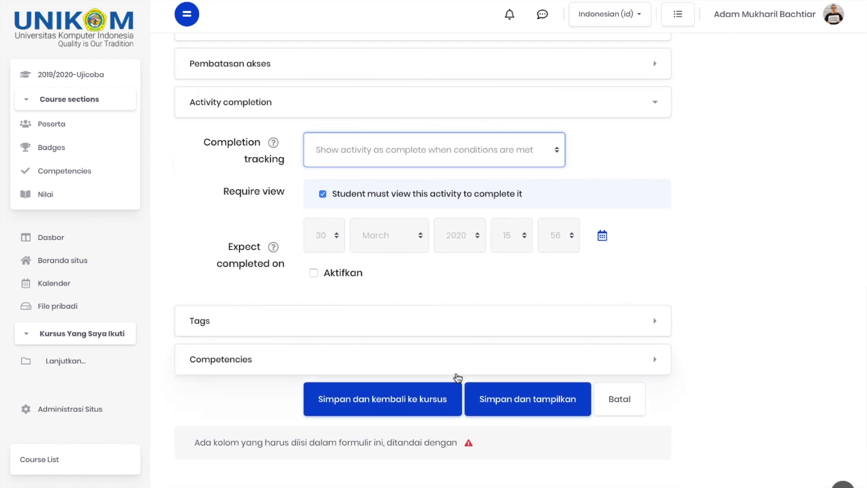
click(423, 410)
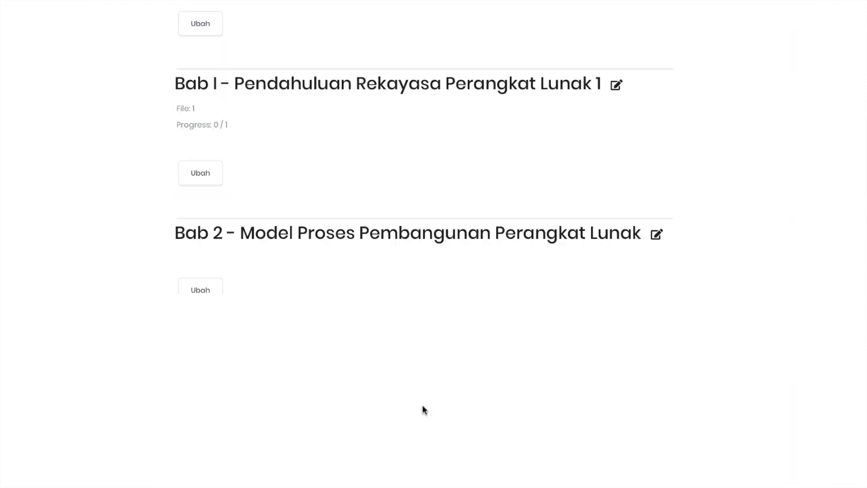
- Start adding a URL resource to the Bab I - Pendahuluan Rekayasa Perangkat Lunak 1 section
scroll(710, 377, down, 2)
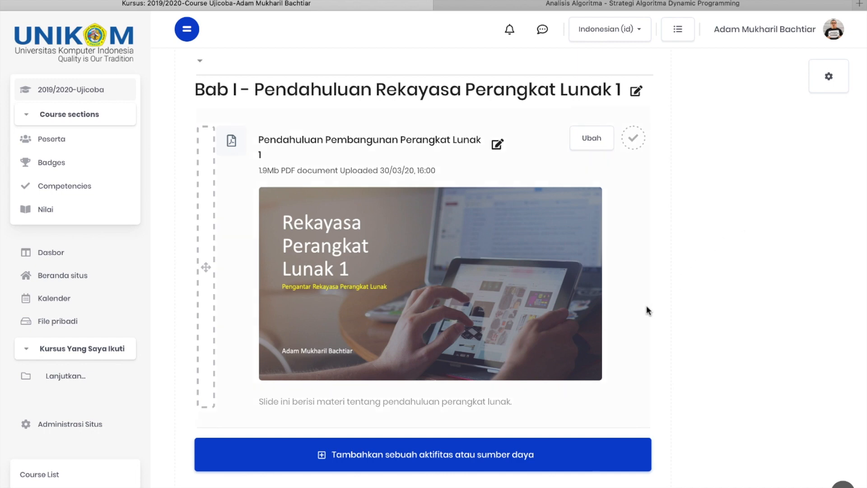
scroll(648, 311, down, 2)
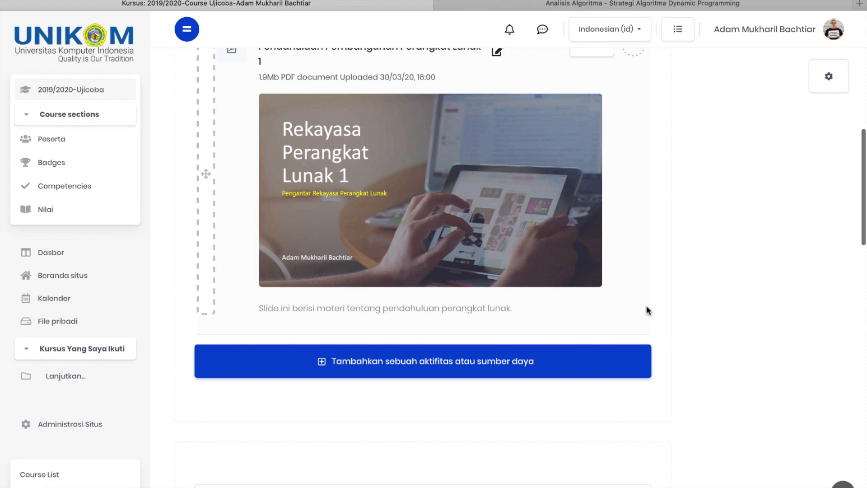
click(437, 363)
scroll(340, 316, down, 10)
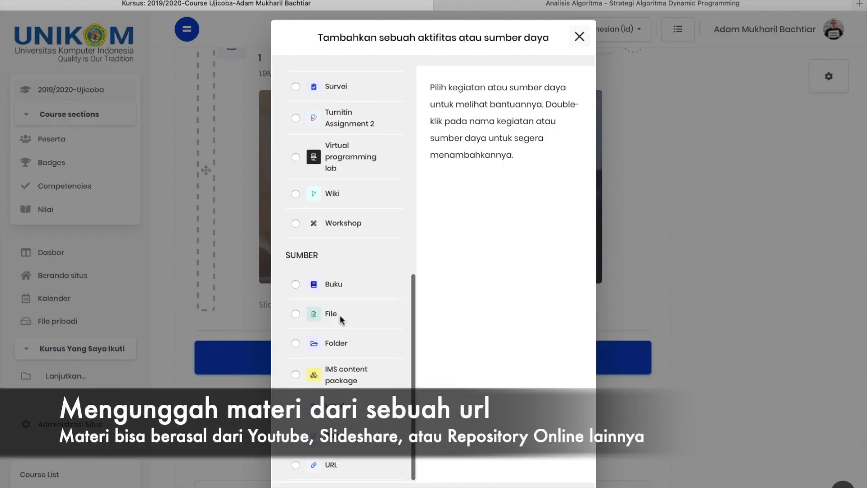
click(329, 471)
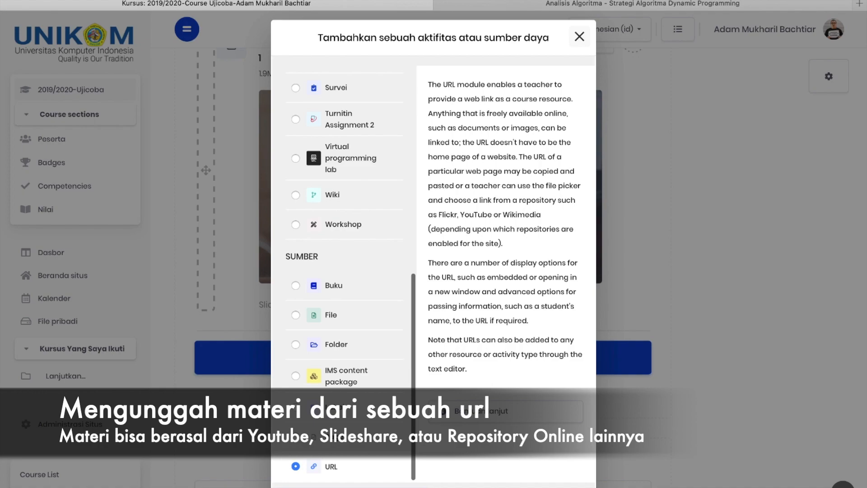
click(412, 487)
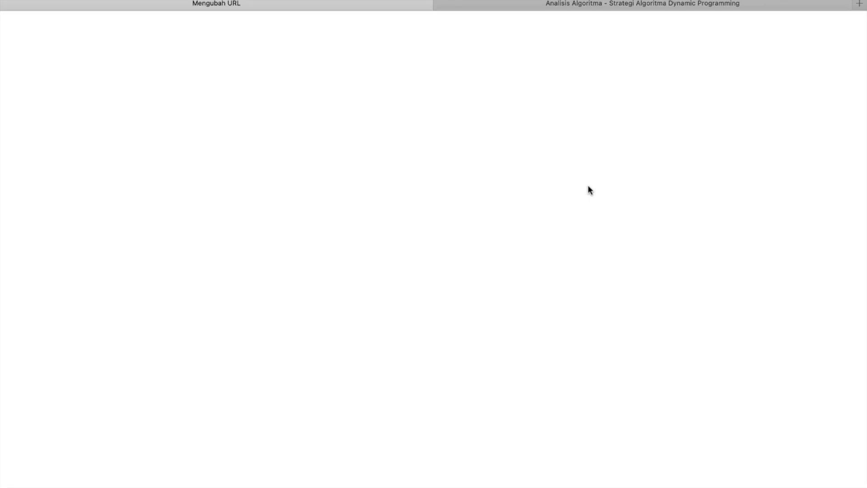
- Name the URL resource "Slide analisis algoritma - Dynamic Programming"
scroll(490, 259, down, 3)
click(441, 203)
text(Slie)
text(d)
key(BackSpace)
key(BackSpace)
text(de analisisi algoritma)
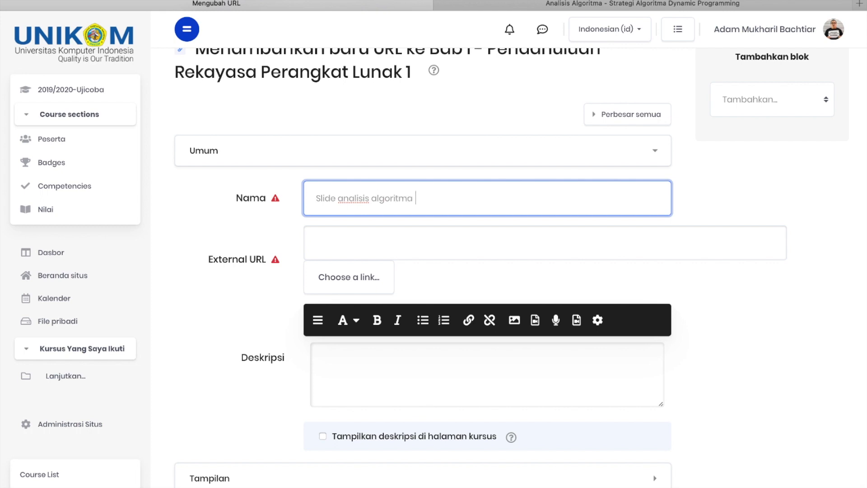
text( - Dynamic Programming)
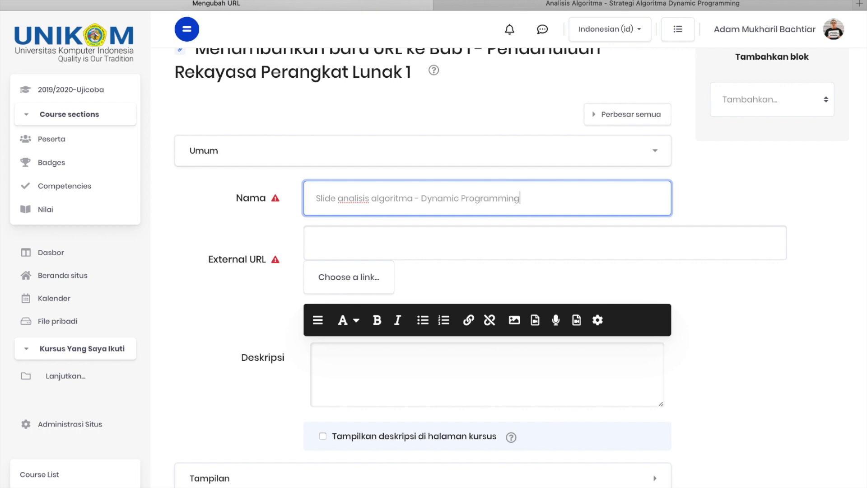
- Copy the SlideShare link of the Analisis Algoritma - Strategi Algoritma Dynamic Programming slides into the resource's External URL
click(431, 242)
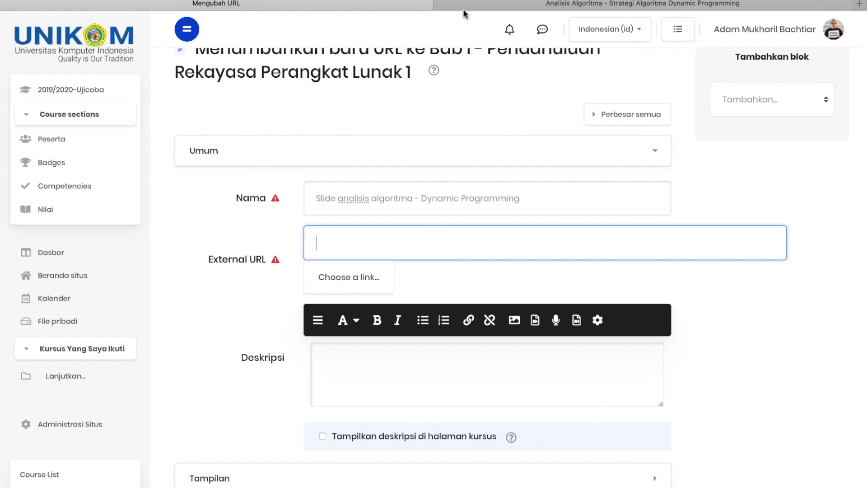
click(478, 7)
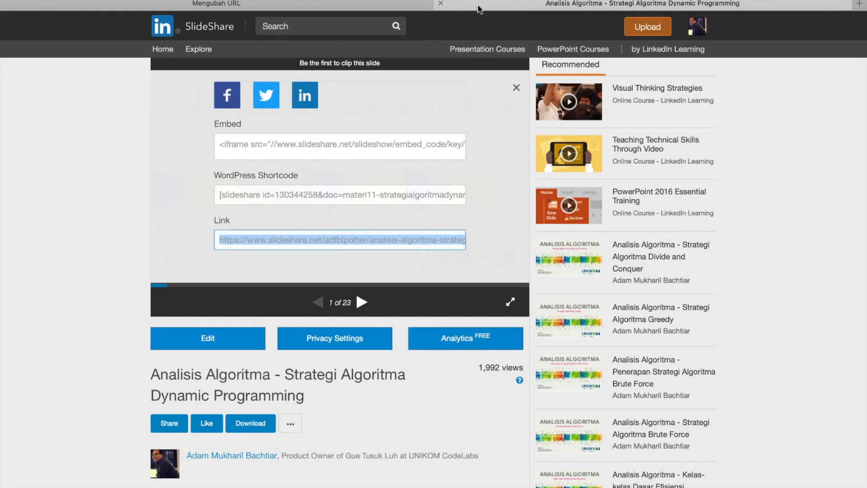
right_click(333, 244)
click(361, 283)
click(360, 6)
right_click(373, 248)
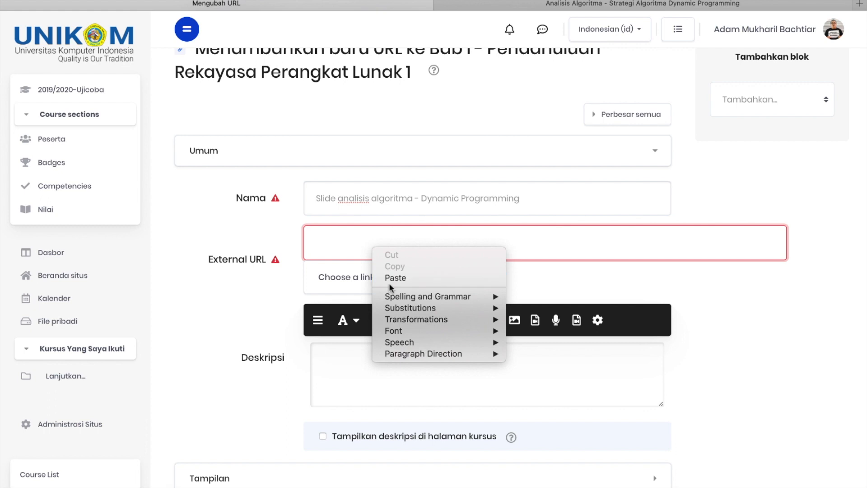
click(393, 278)
- Enter the description "Materi ini diambil dari slide share" and enable Tampilkan deskripsi di halaman kursus
scroll(422, 289, down, 3)
click(364, 221)
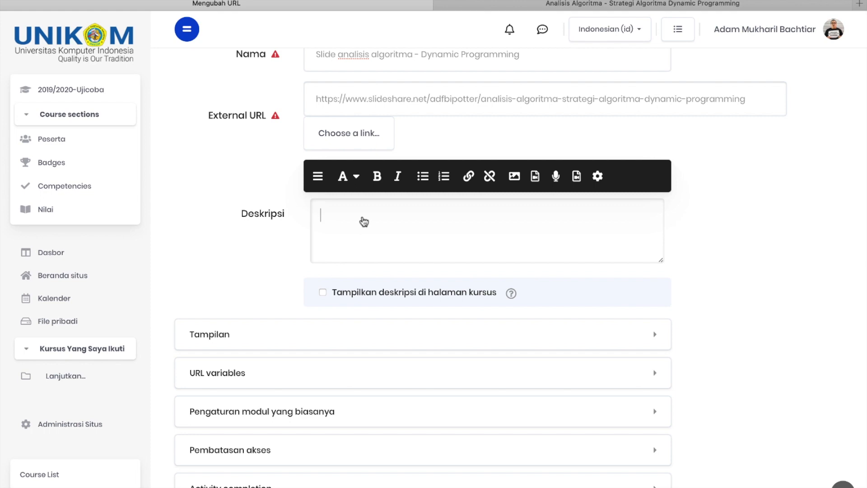
text(Materi ini diambil dari slide share)
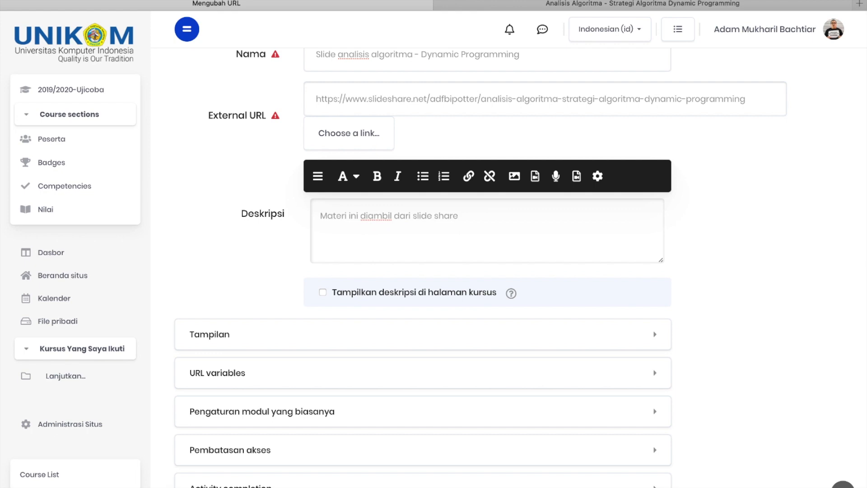
scroll(351, 259, down, 2)
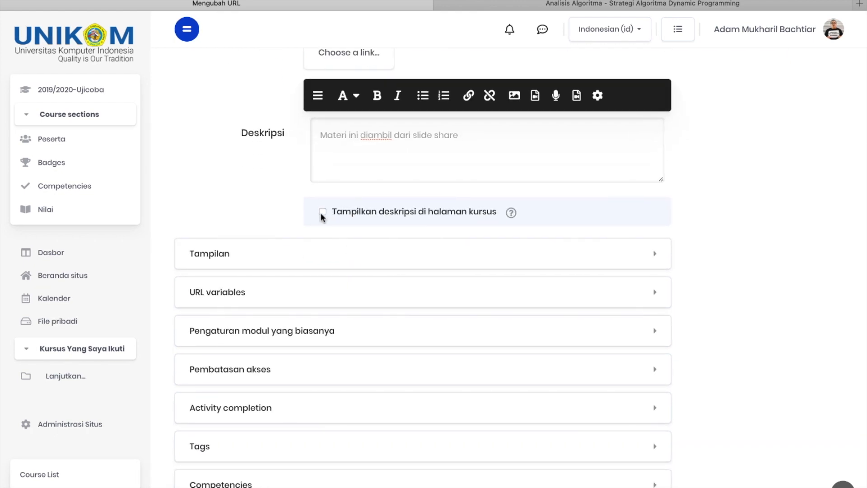
click(322, 211)
- Examine the Display choices in the URL resource's Tampilan settings, keeping Otomatis
click(375, 240)
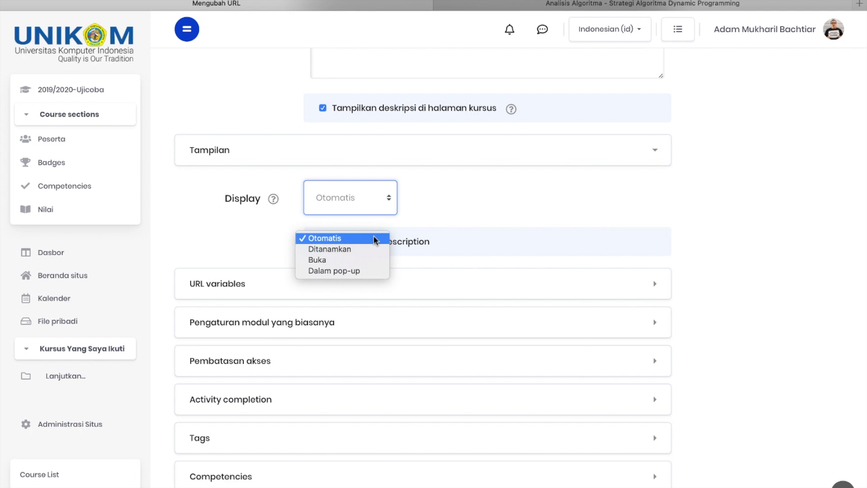
click(508, 202)
scroll(508, 202, down, 4)
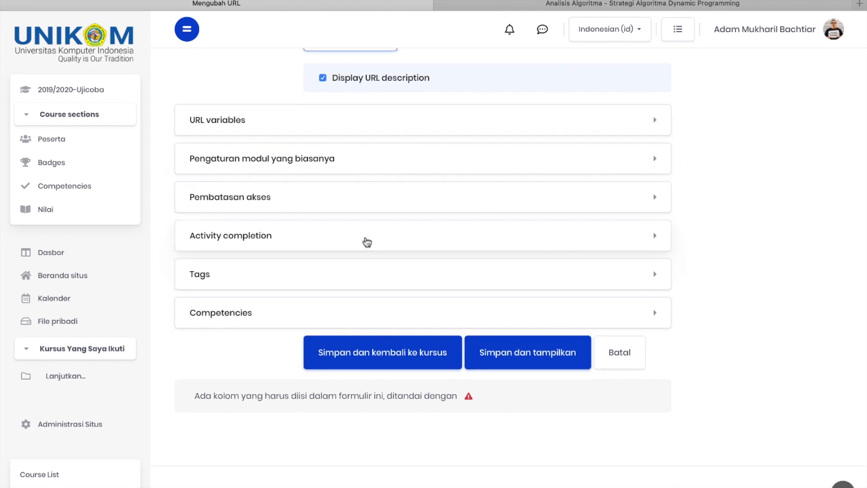
- Set completion tracking to "Show activity as complete when conditions are met" with student view required, and save the URL resource, returning to the course
click(366, 243)
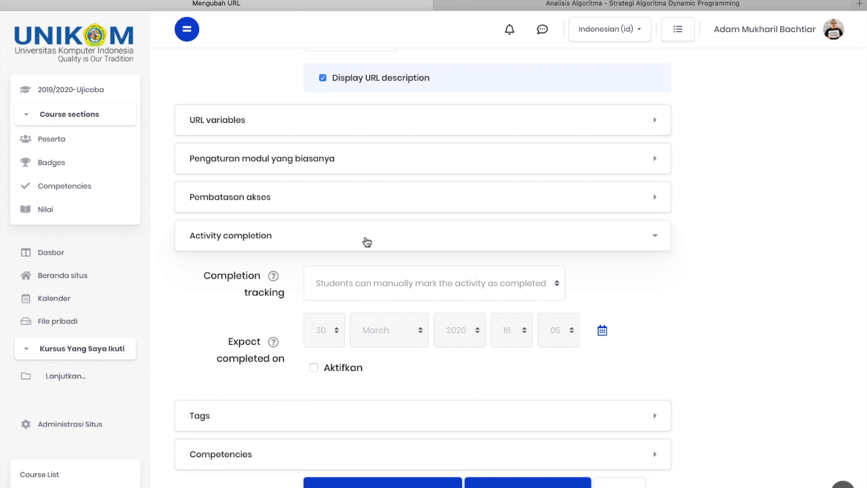
click(424, 294)
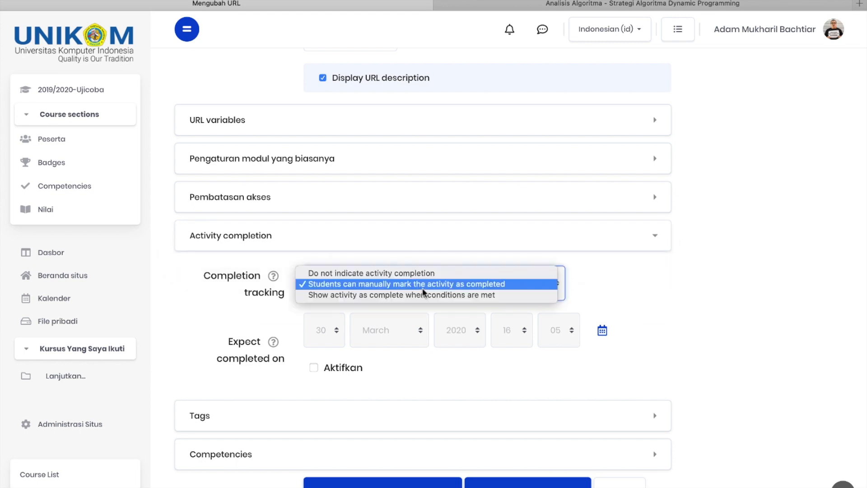
click(419, 295)
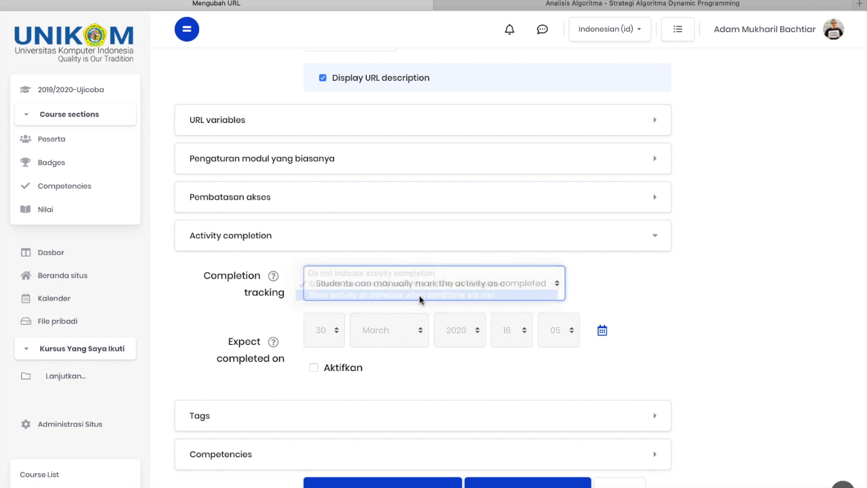
scroll(421, 300, down, 3)
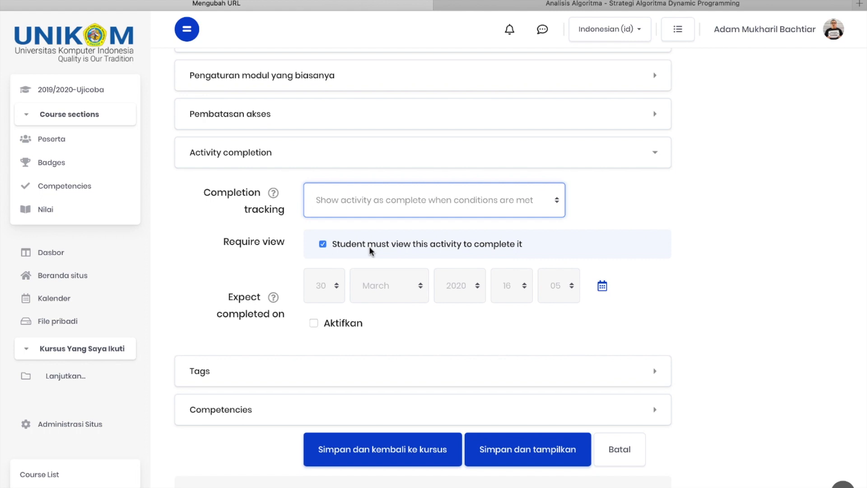
click(395, 457)
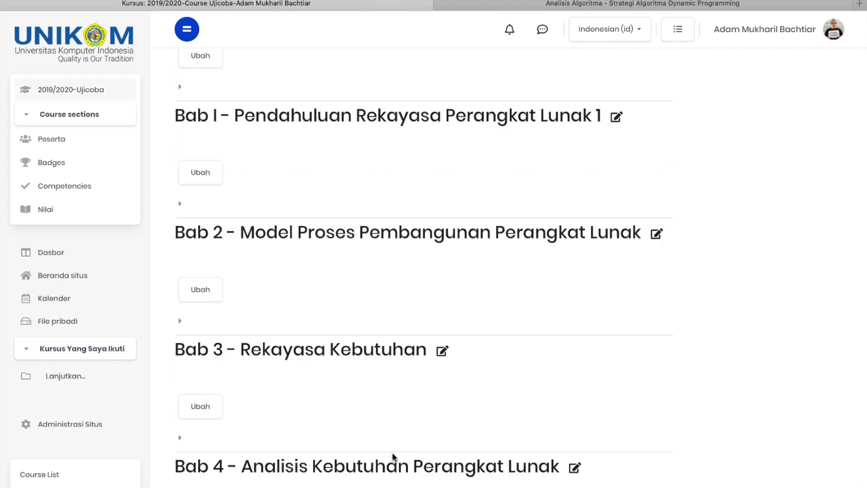
- Turn off the course's editing mode after checking the new URL resource under Bab I
scroll(488, 362, down, 2)
scroll(488, 362, up, 2)
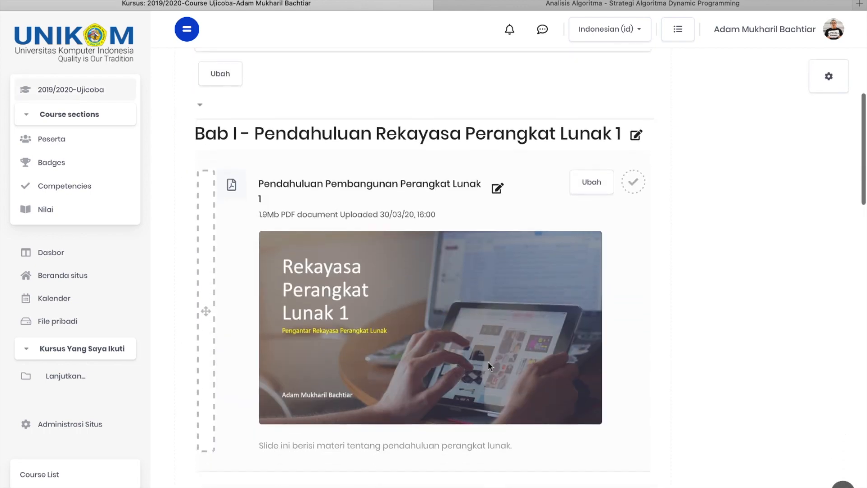
scroll(487, 362, down, 3)
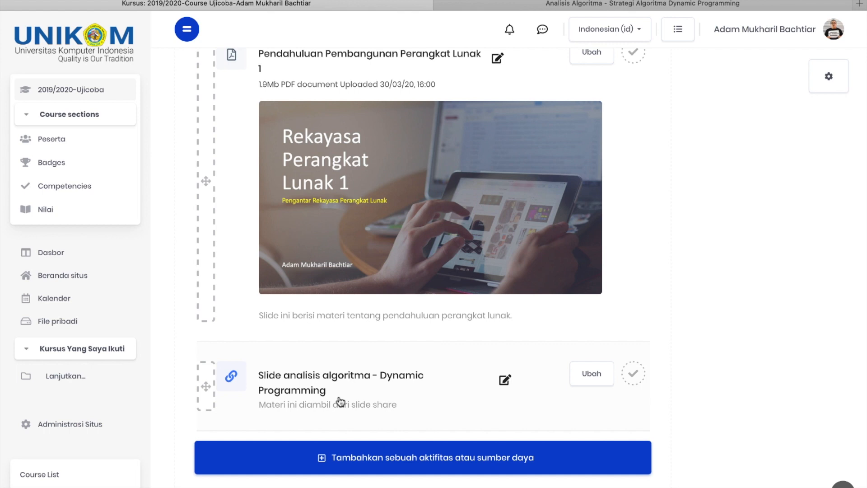
click(836, 78)
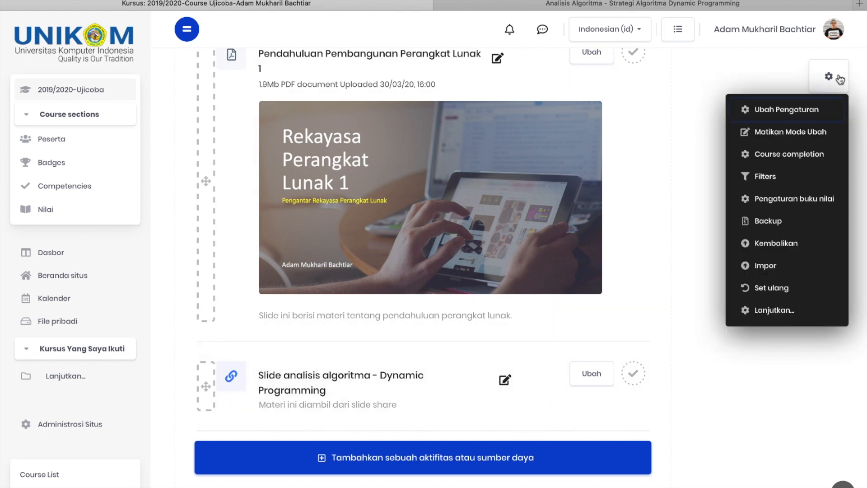
click(810, 133)
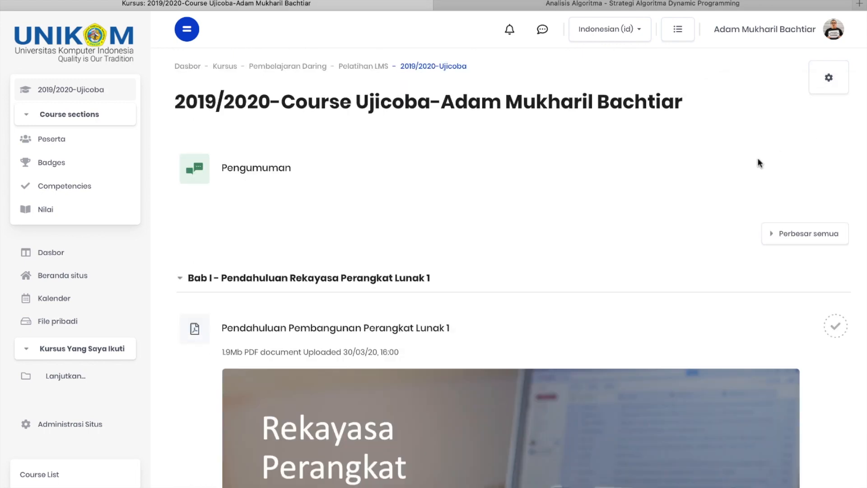
- Examine how the PDF material and the SlideShare URL resource are displayed in the Bab I section with editing off
scroll(757, 162, down, 3)
scroll(703, 186, down, 2)
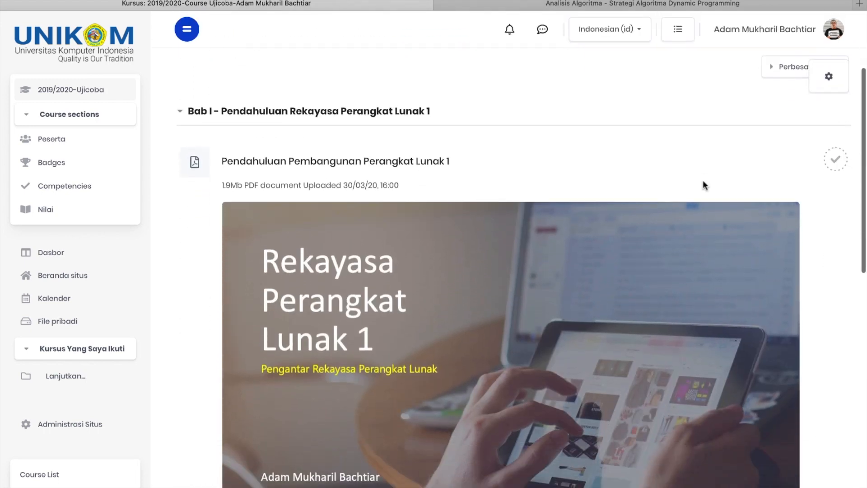
scroll(423, 159, down, 4)
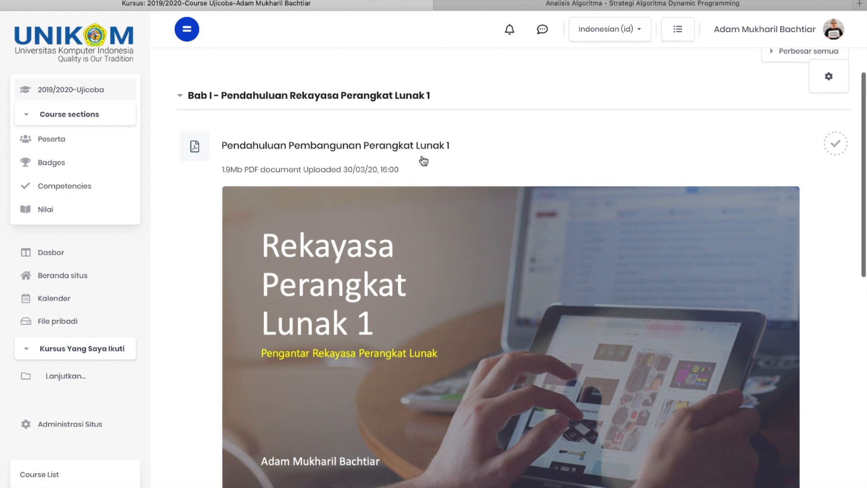
scroll(424, 159, up, 1)
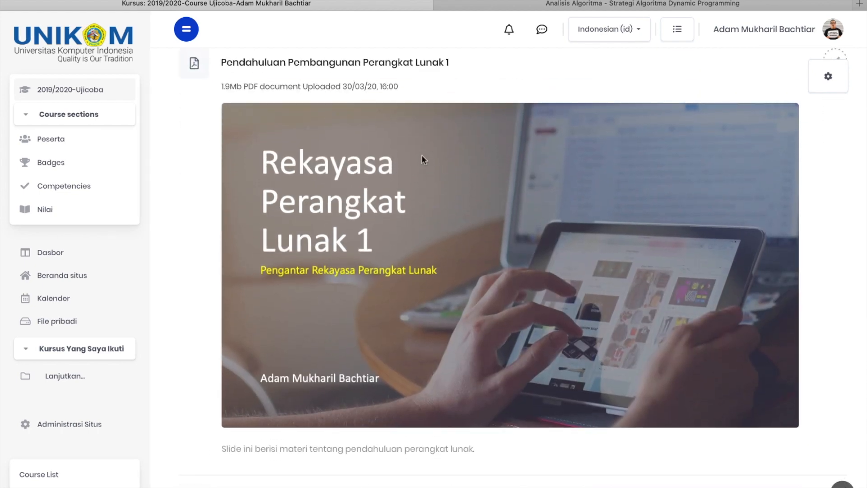
scroll(422, 155, down, 5)
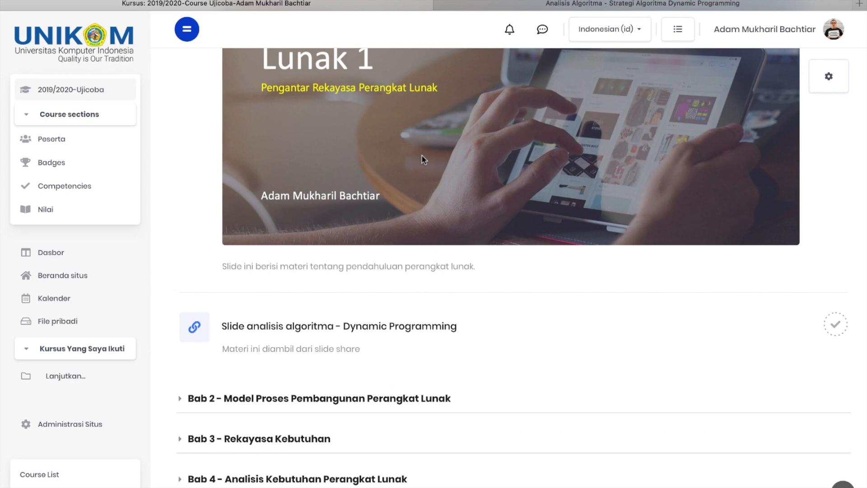
scroll(450, 159, up, 2)
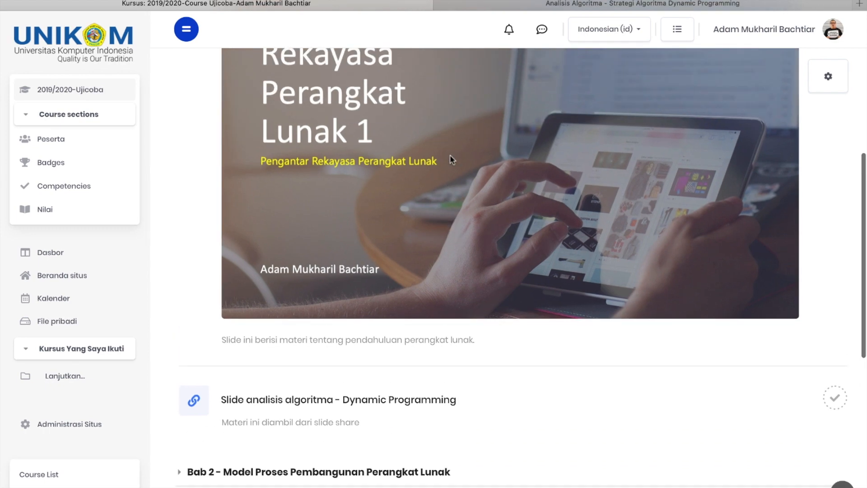
scroll(450, 159, up, 3)
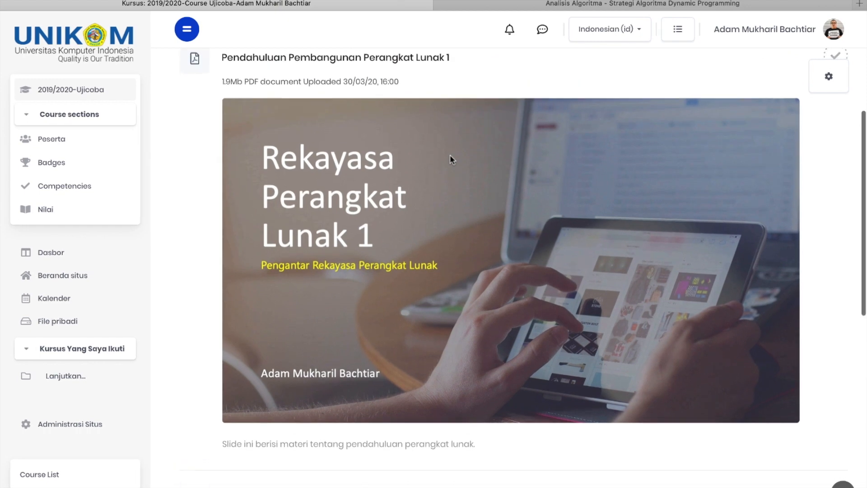
scroll(450, 156, up, 4)
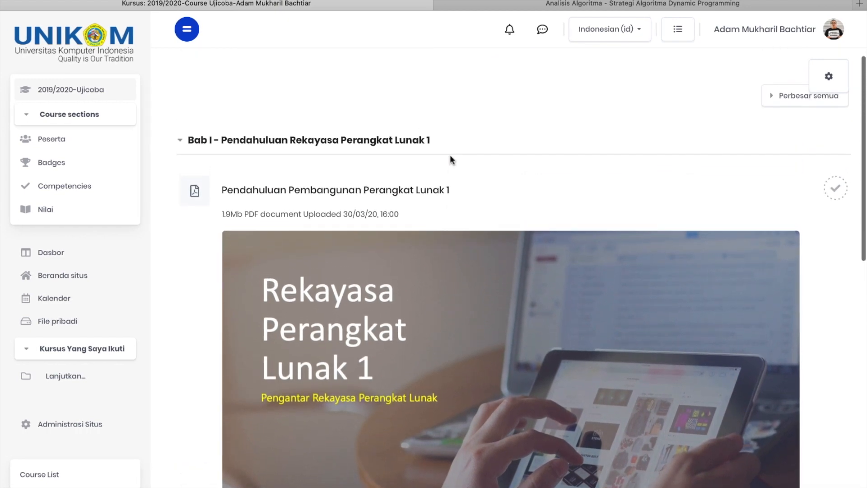